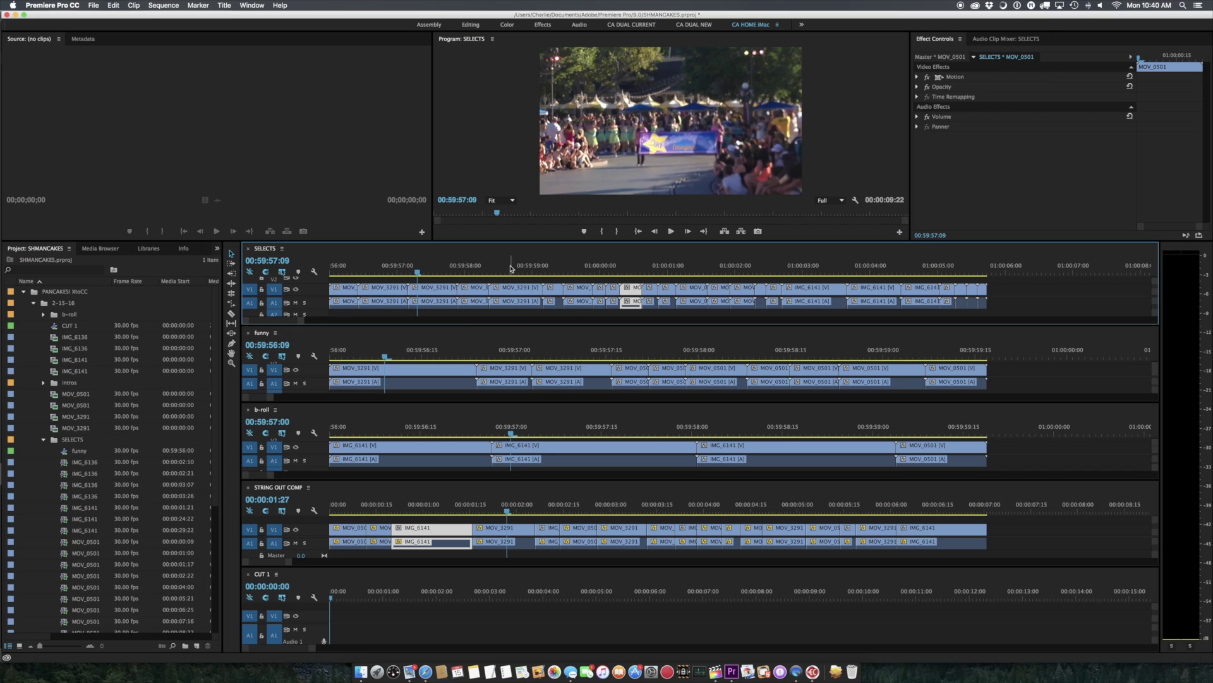
- Scrub further along SELECTS, then make the funny and then the b-roll sequence active
drag(511, 268, 715, 267)
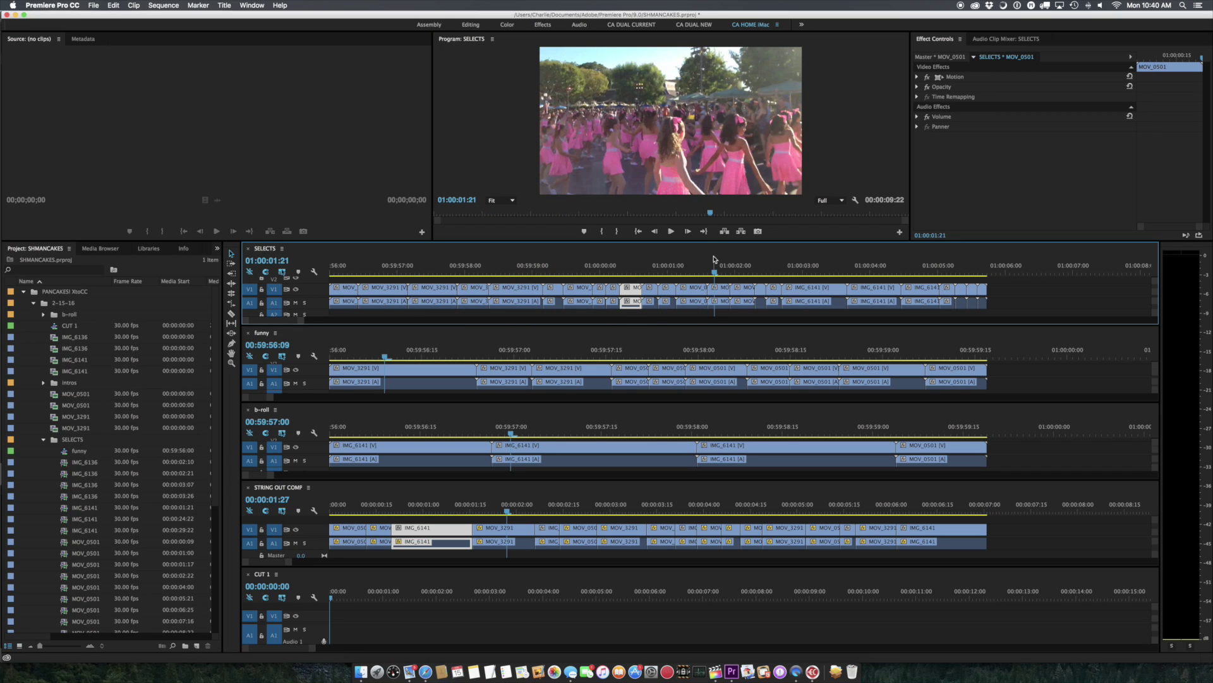
click(471, 349)
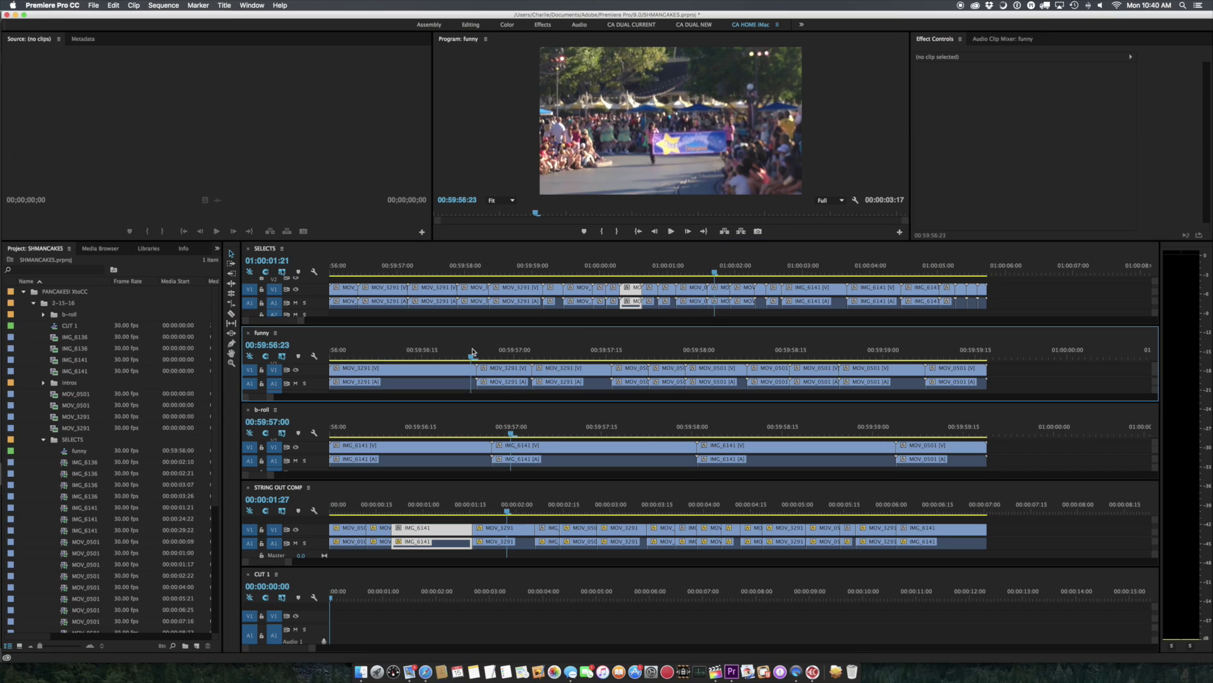
click(455, 419)
click(583, 428)
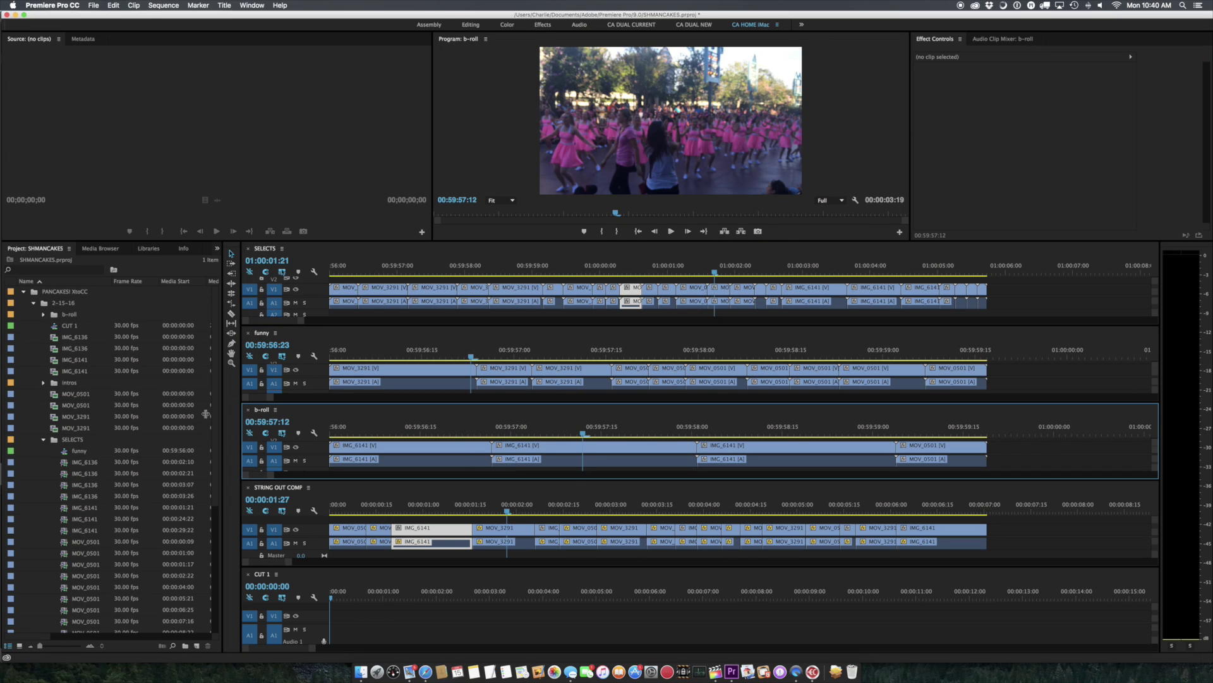
- Collapse and re-expand the 2-15-16 folder in the Project panel and scroll through its items
click(34, 303)
click(34, 303)
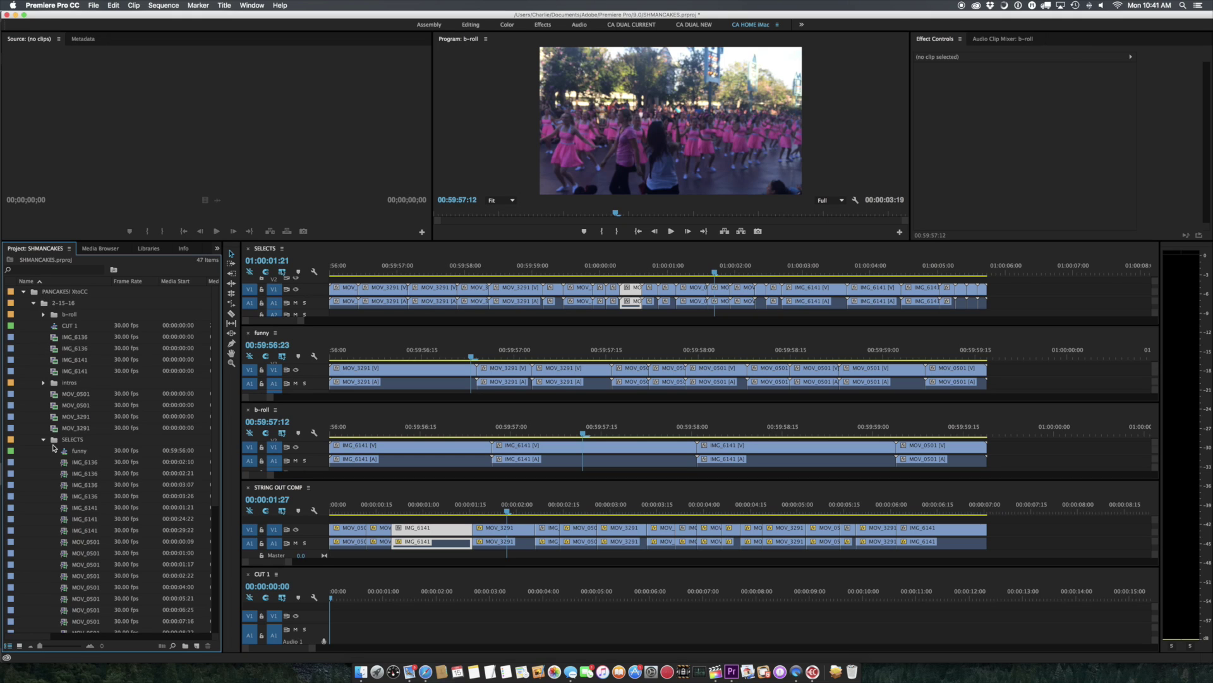
scroll(55, 449, down, 3)
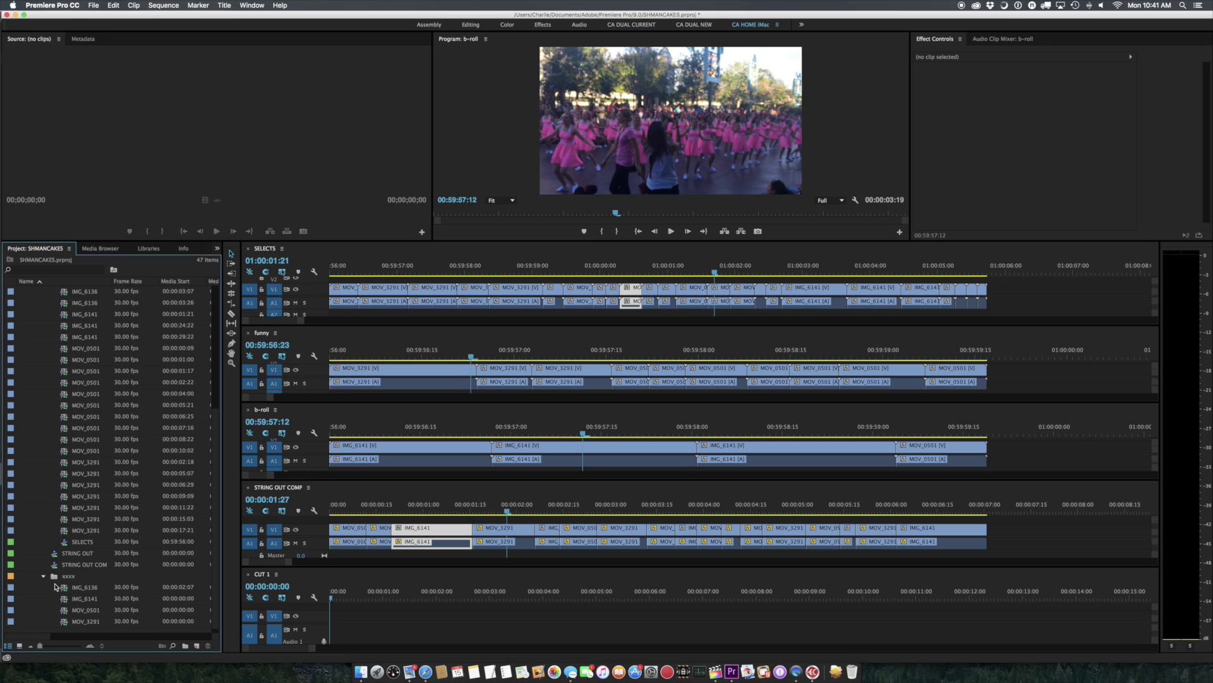
scroll(55, 586, up, 6)
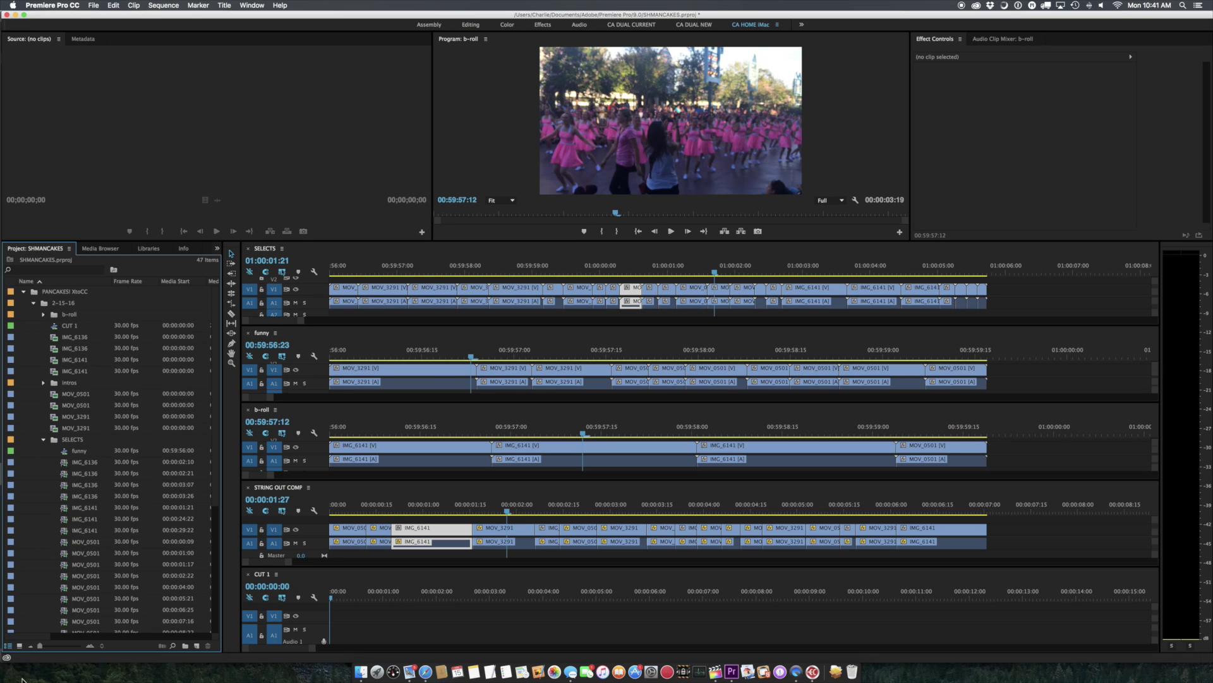
- Show project items in Icon View and drill into PANCAKES! XtoCC > 2-15-16 > xxxx
click(20, 645)
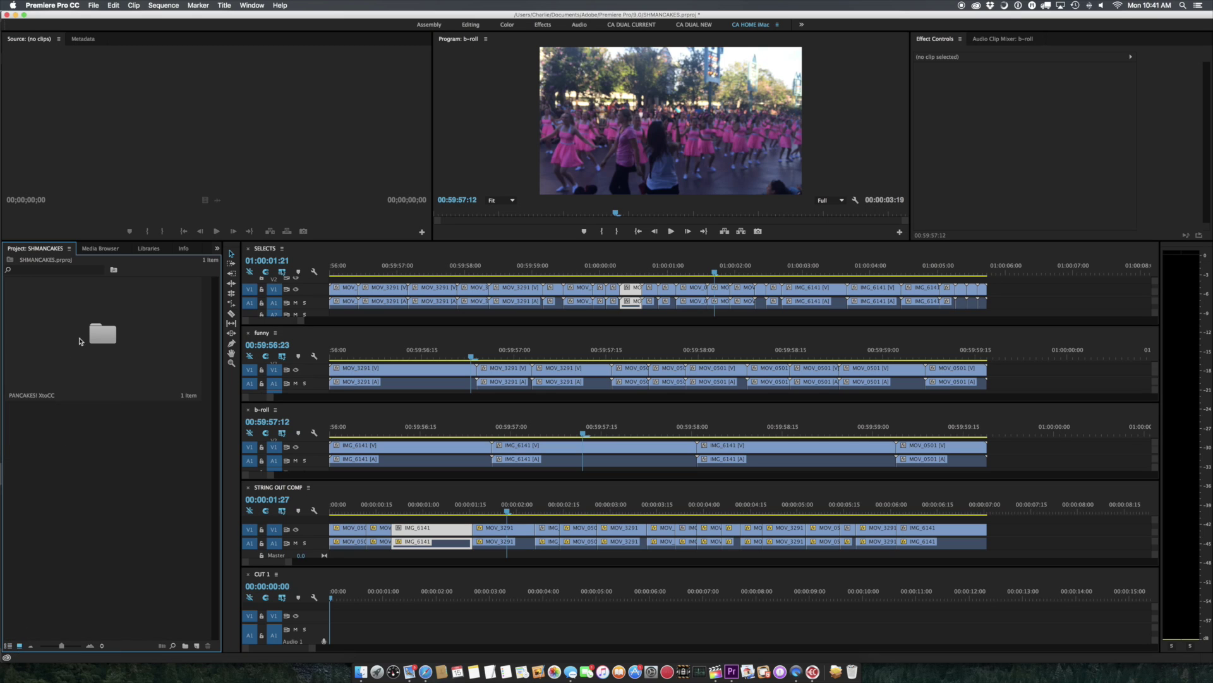
double_click(99, 338)
double_click(100, 335)
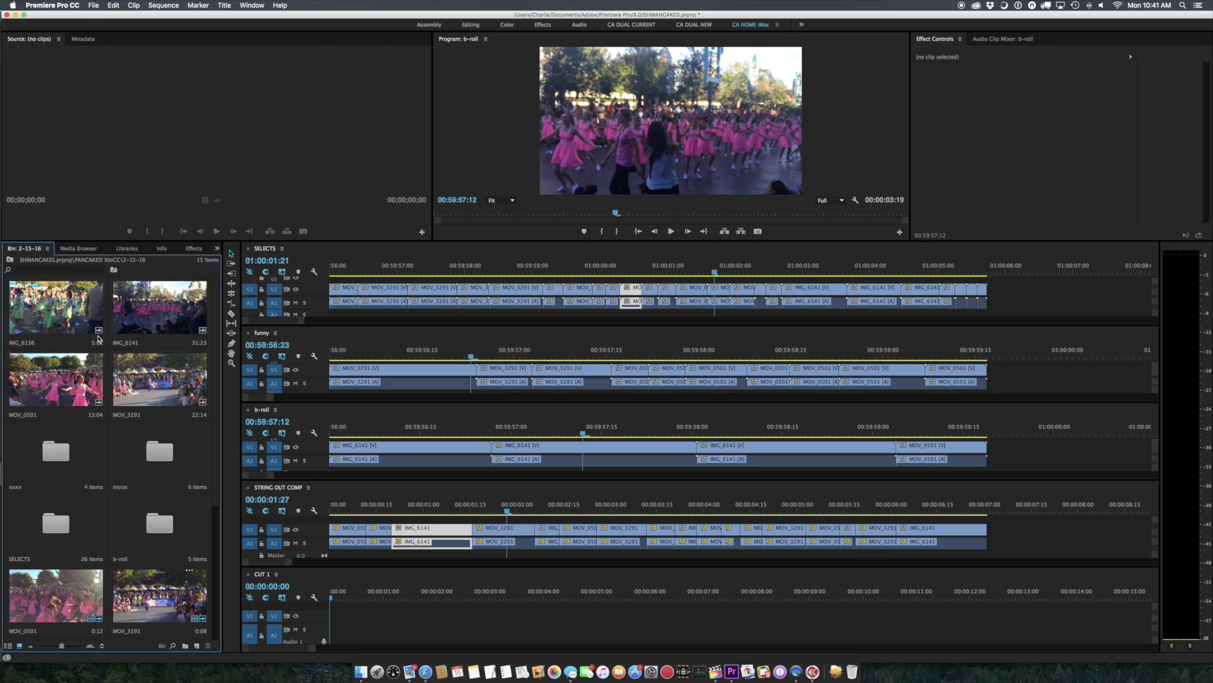
double_click(56, 450)
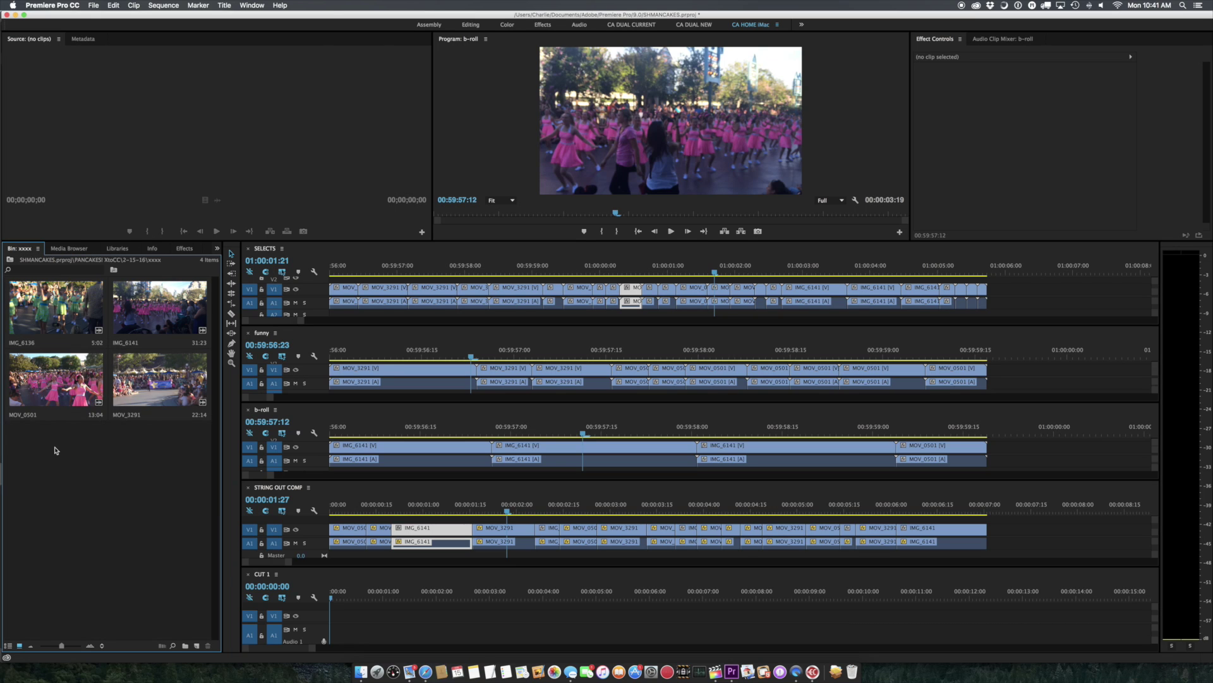
- Load MOV_0501 as the source clip and play back the SELECTS sequence
double_click(76, 371)
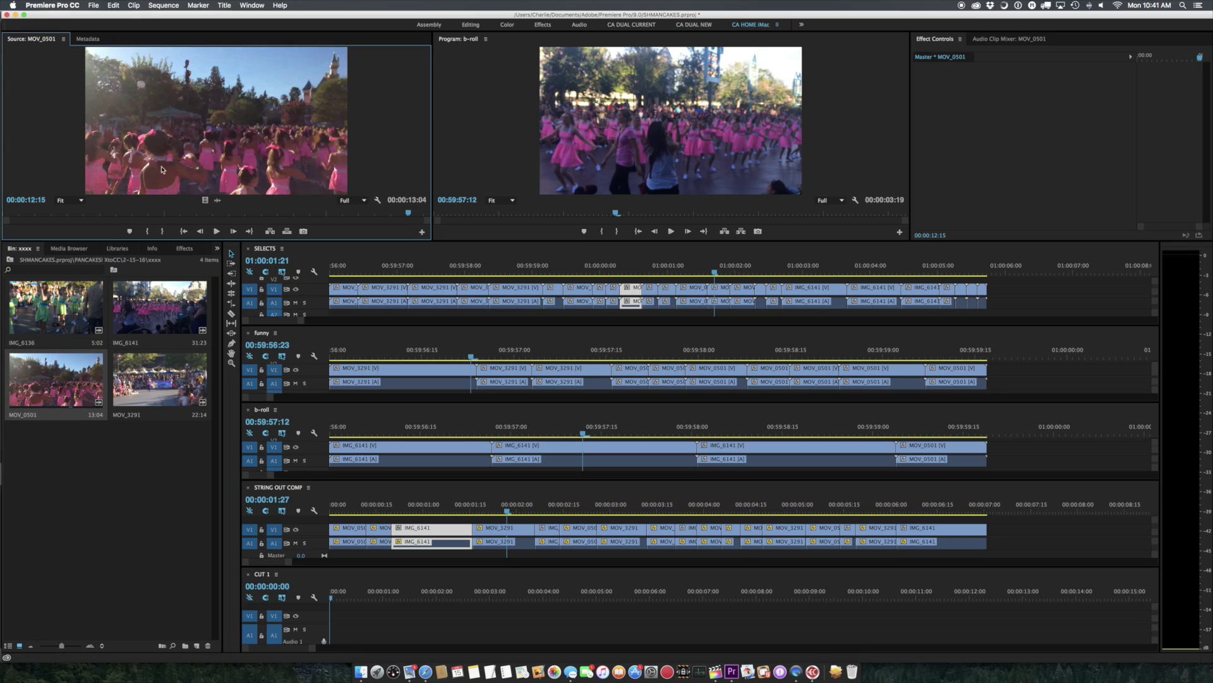
click(456, 265)
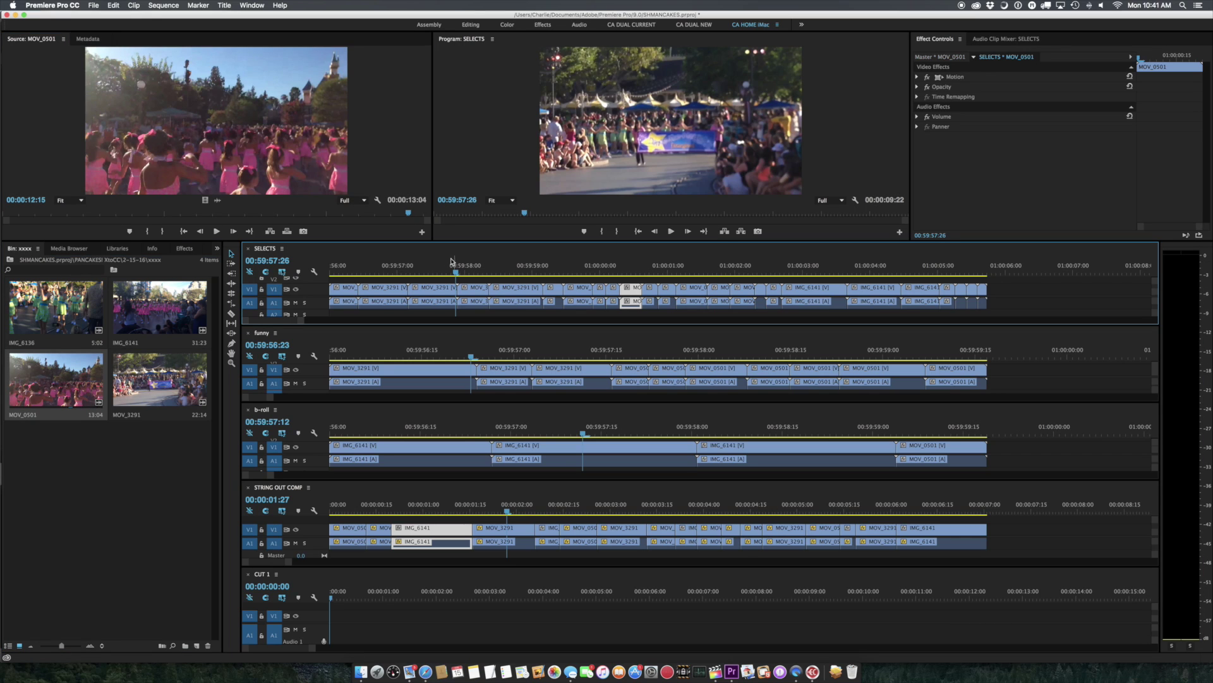
key(space)
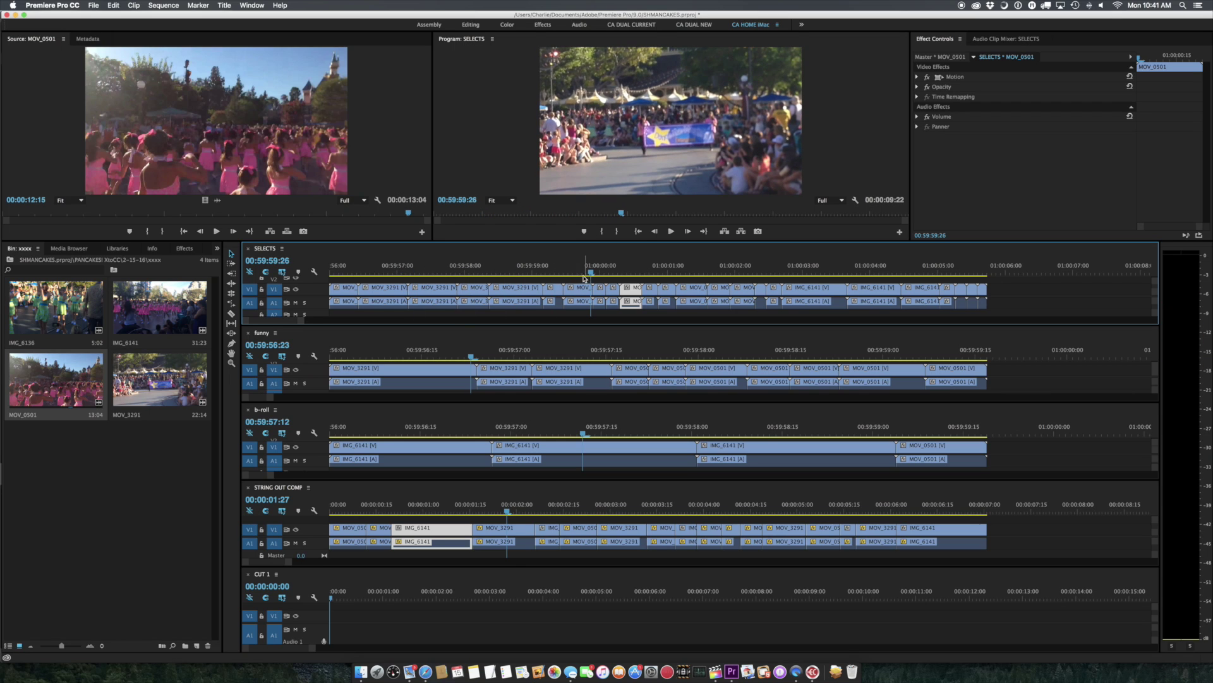
- Place MOV_3291 from SELECTS at the start of CUT 1 with existing settings, plus a STRING OUT COMP clip
drag(582, 288, 393, 616)
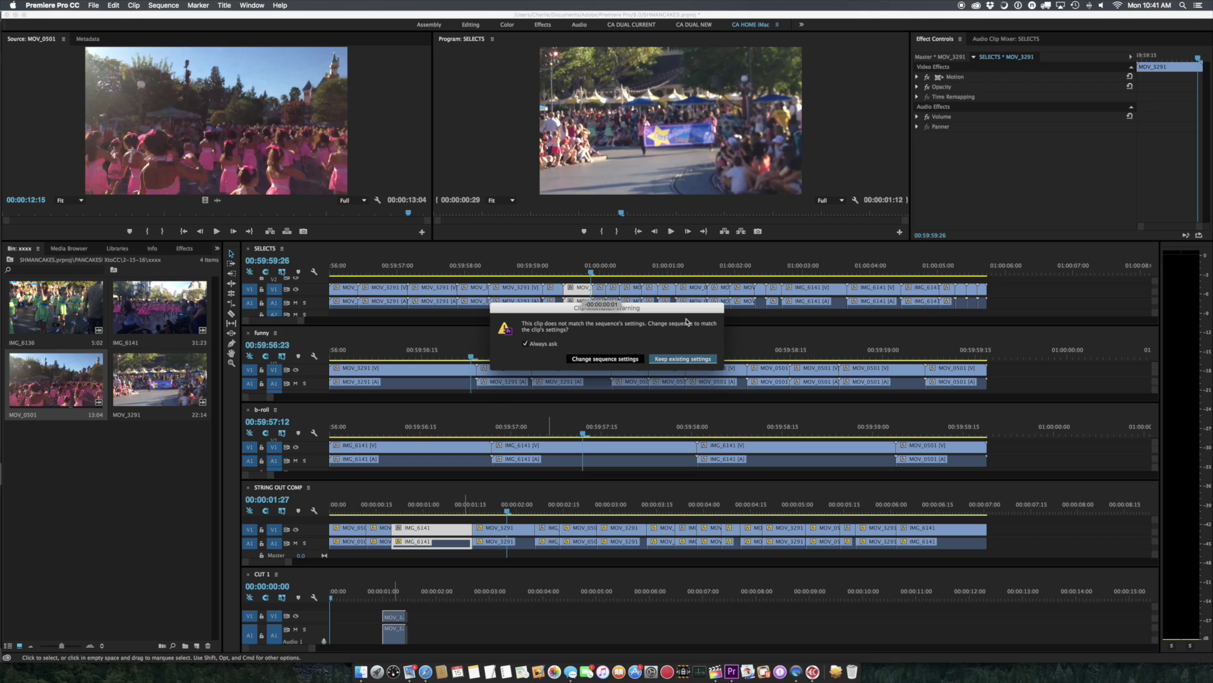
click(673, 359)
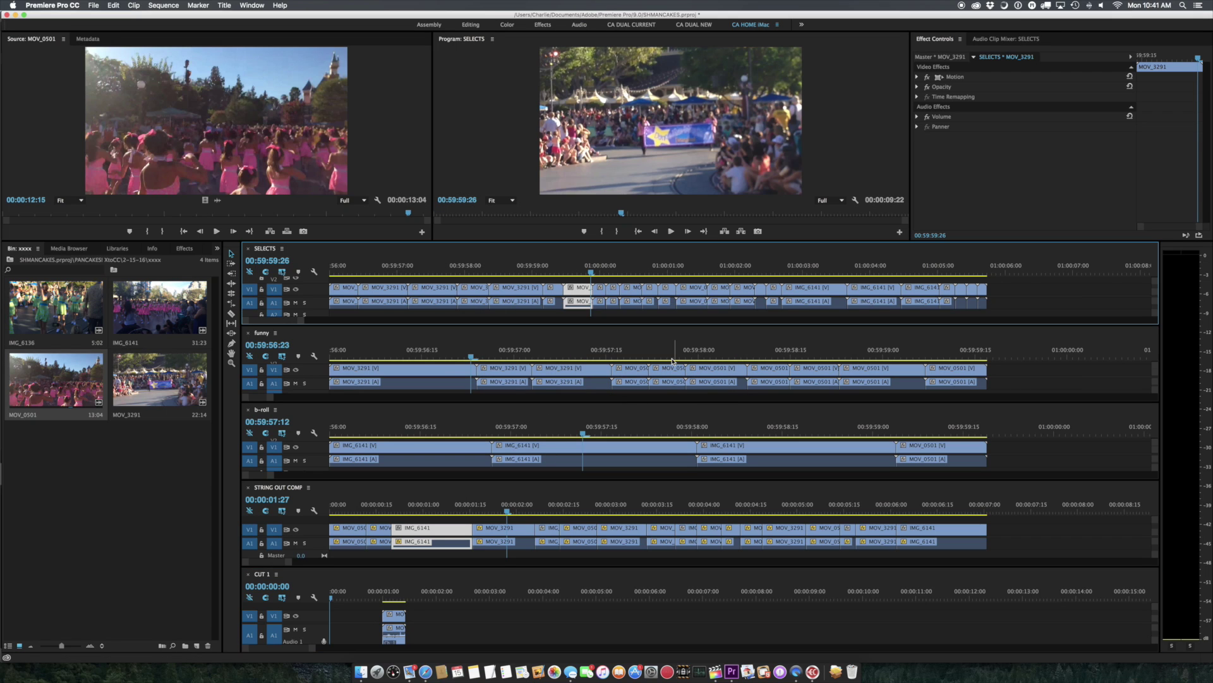
drag(400, 621, 347, 620)
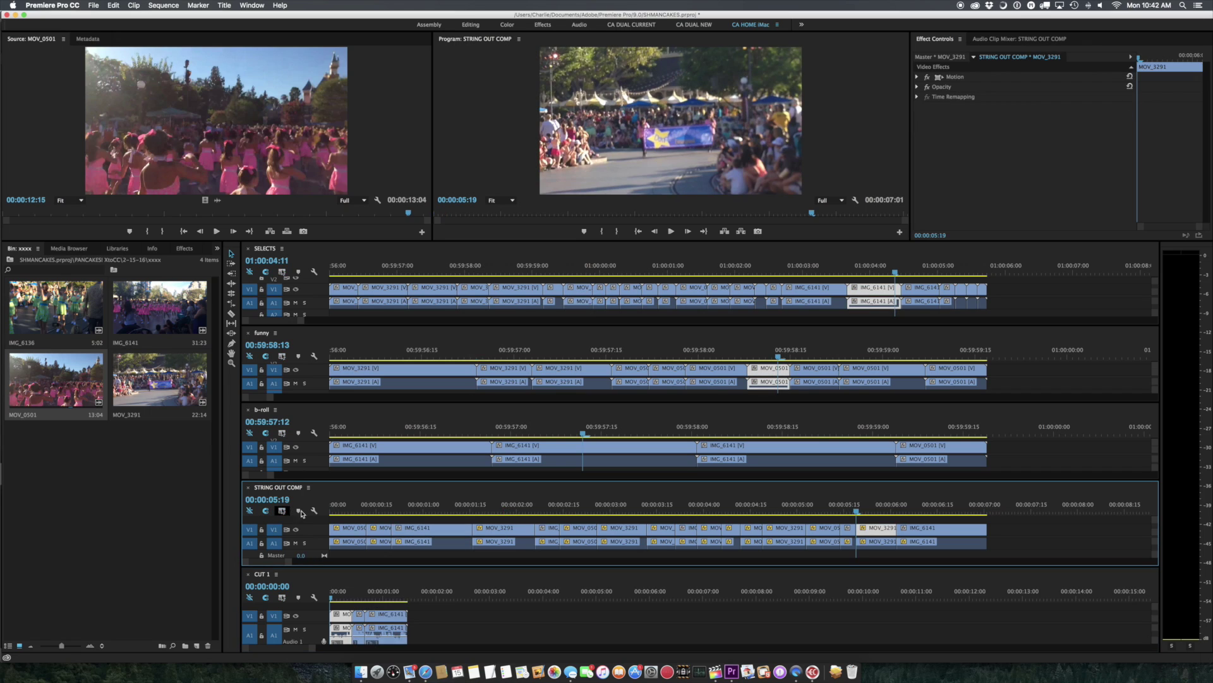
click(572, 505)
key(d)
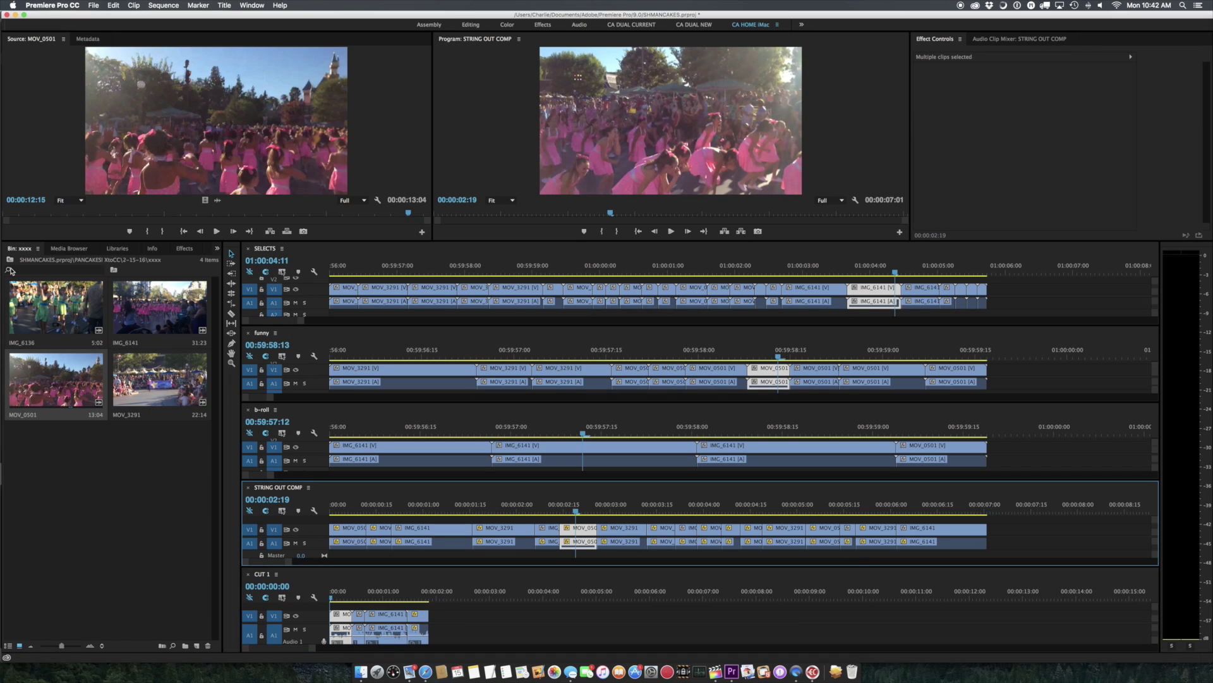
- Preview MOV_3291, load IMG_6141 as the source clip, and return to SELECTS
click(147, 374)
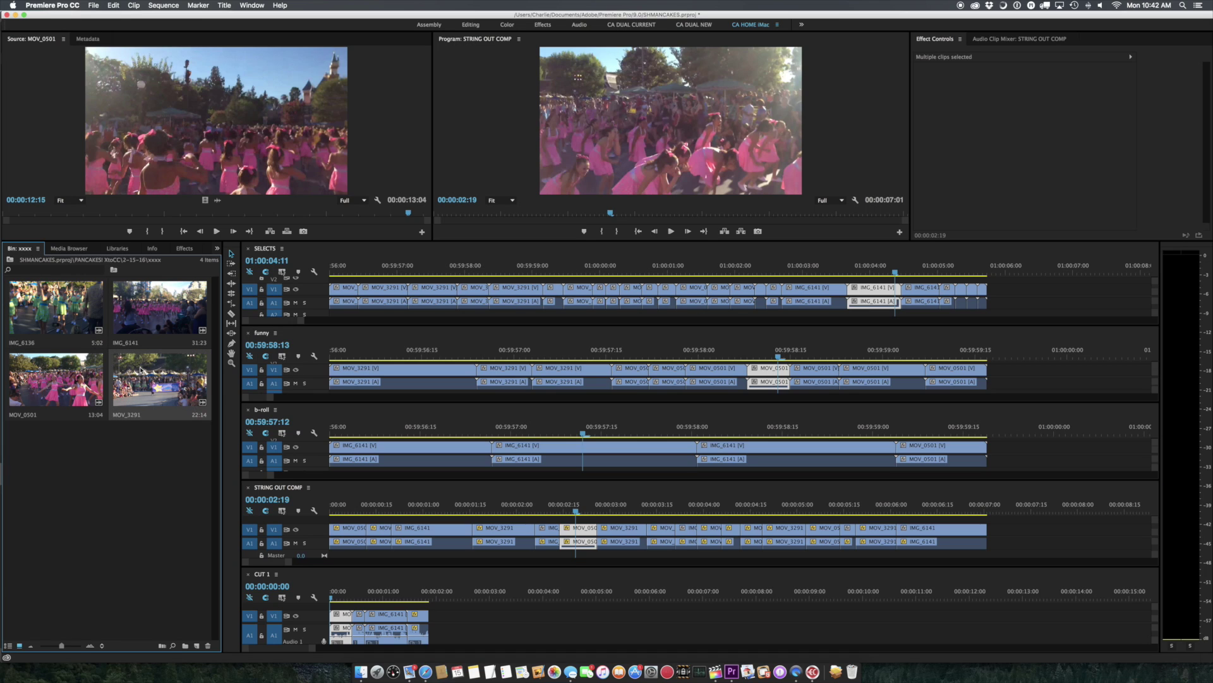
double_click(146, 316)
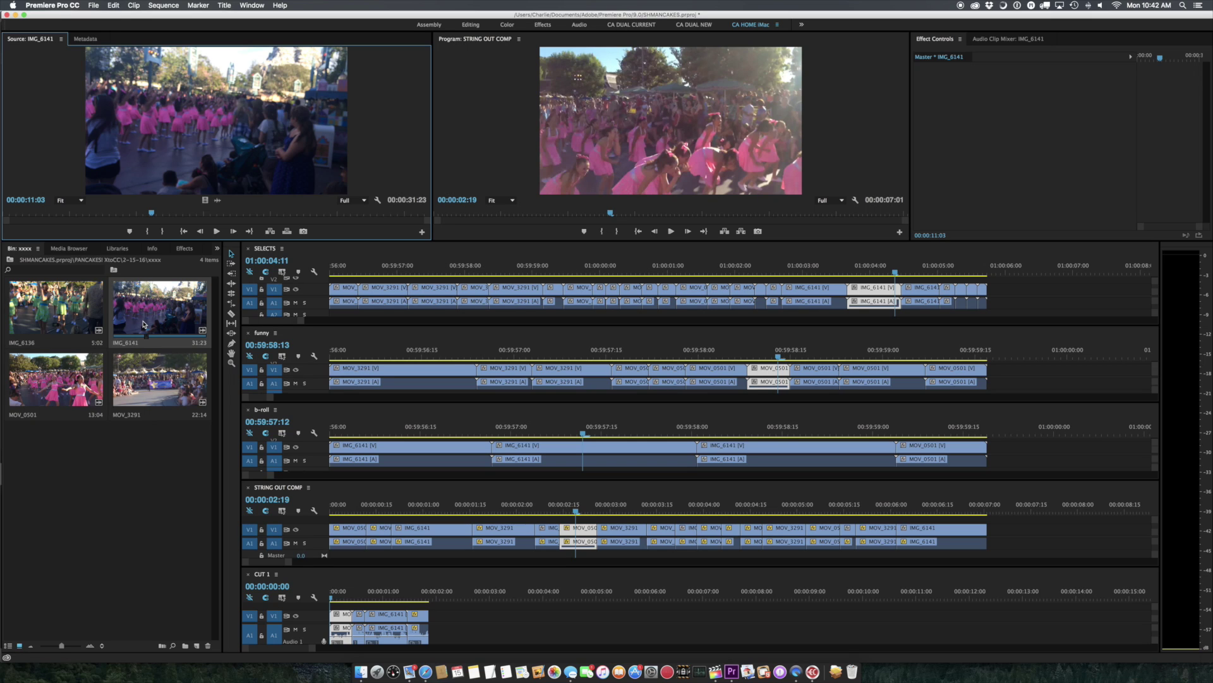
click(562, 264)
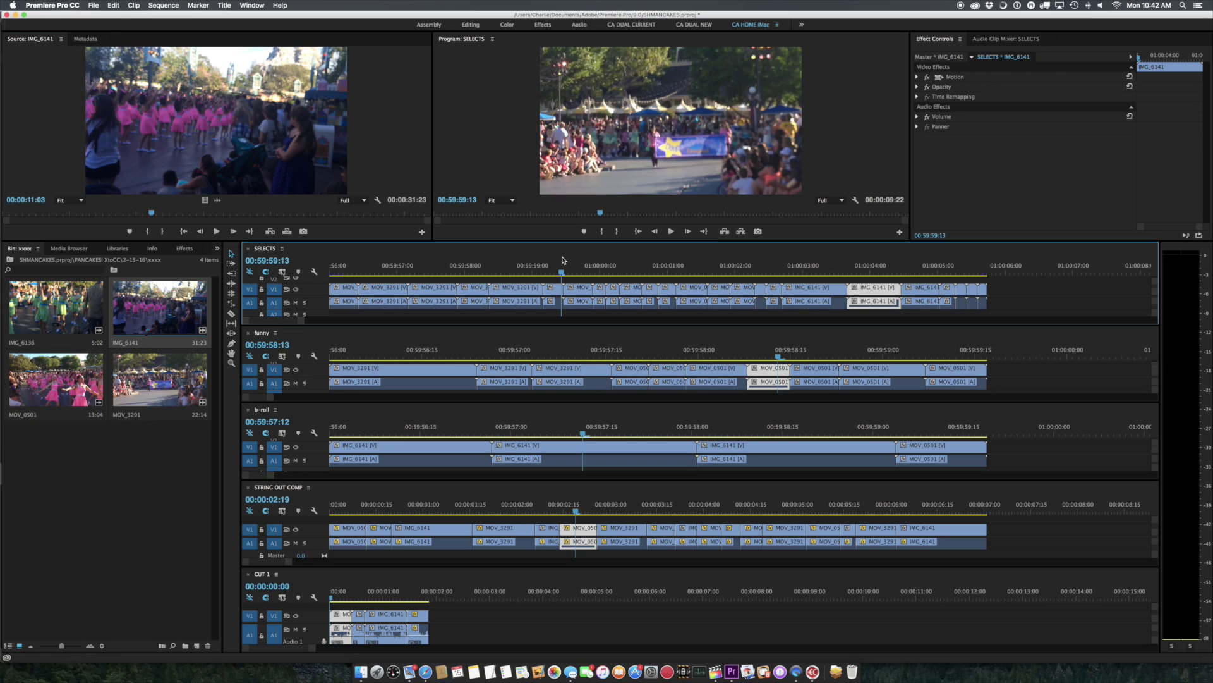
drag(562, 259, 779, 264)
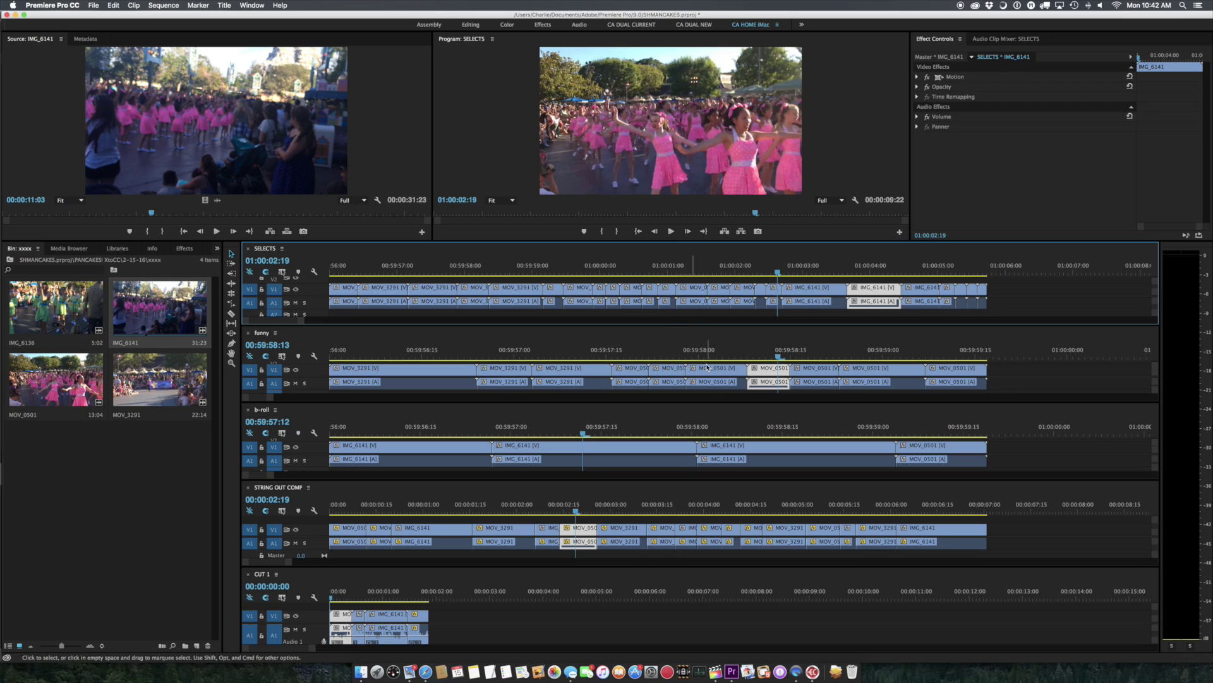
click(716, 673)
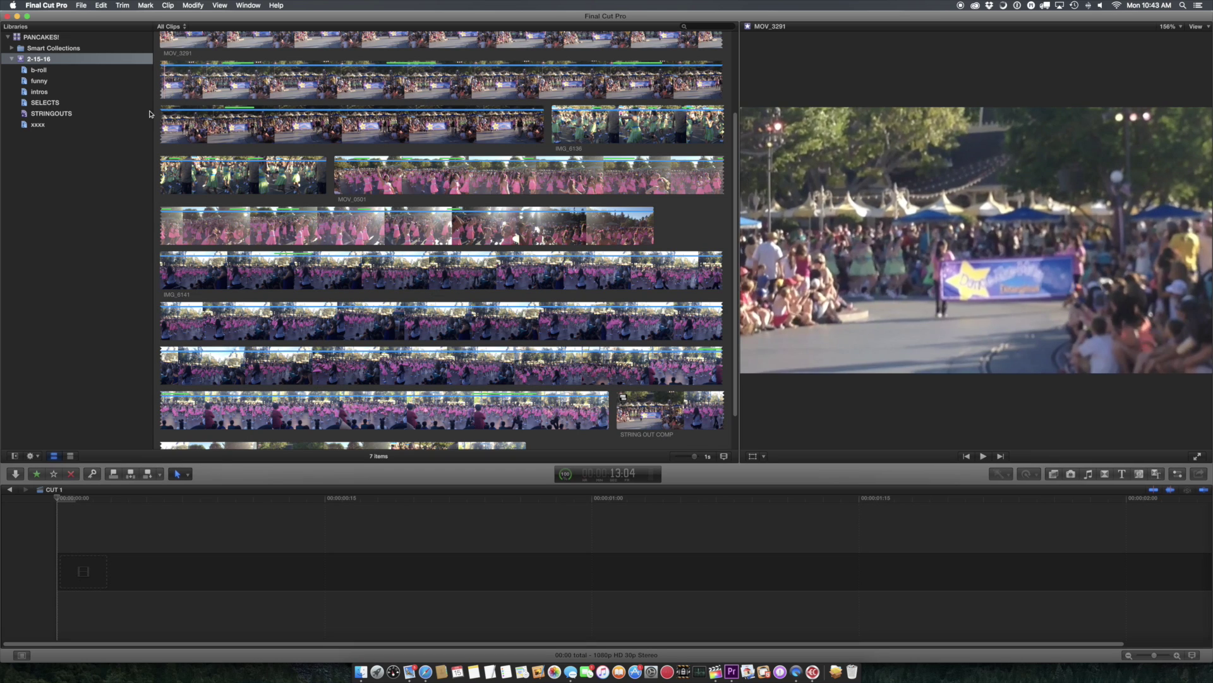
- Filter the browser to Favorites and view the intros keyword collection
scroll(395, 206, up, 2)
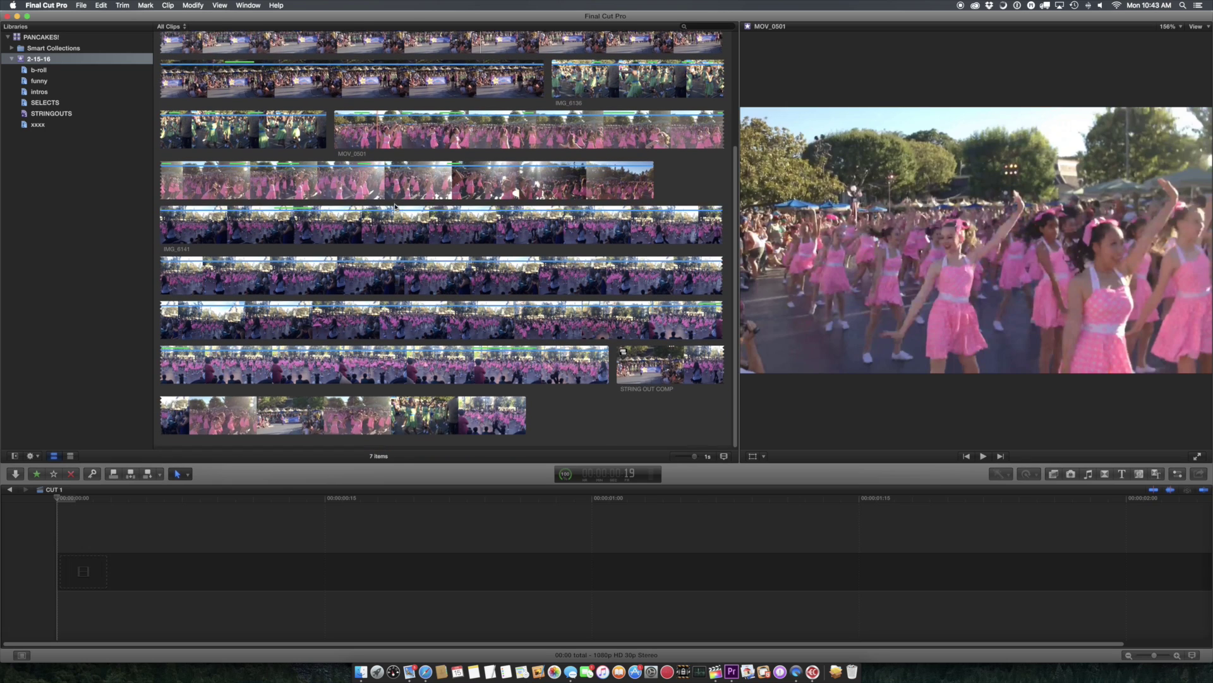
click(170, 26)
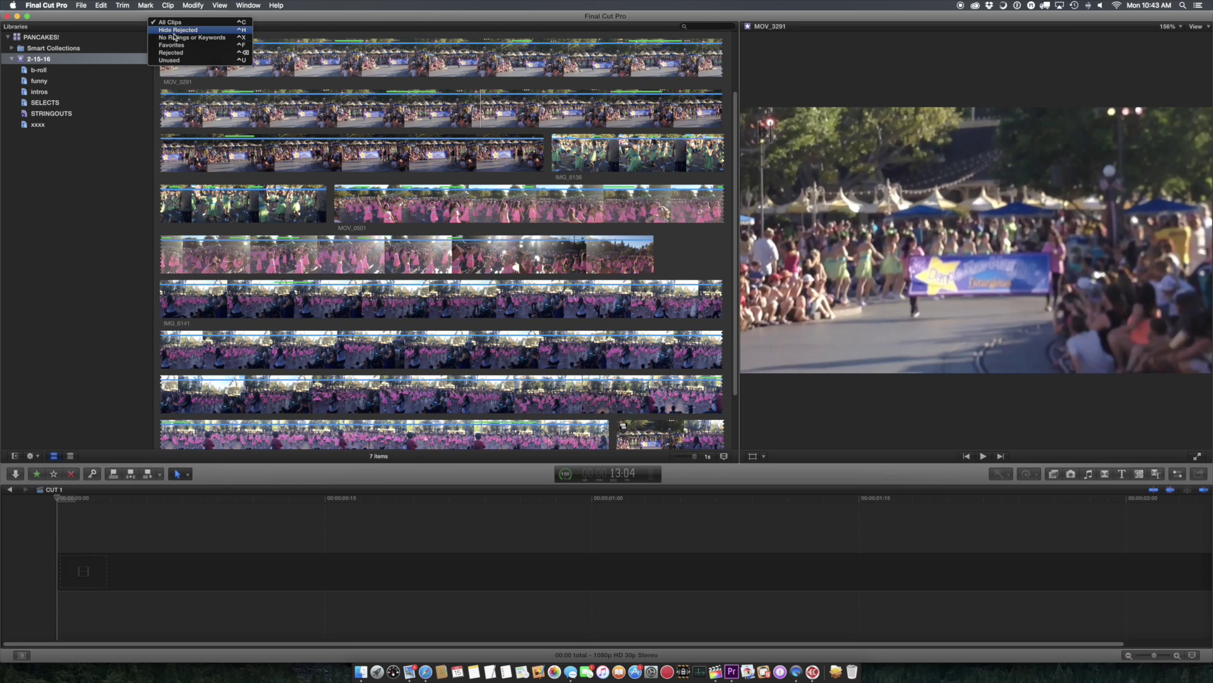
click(171, 45)
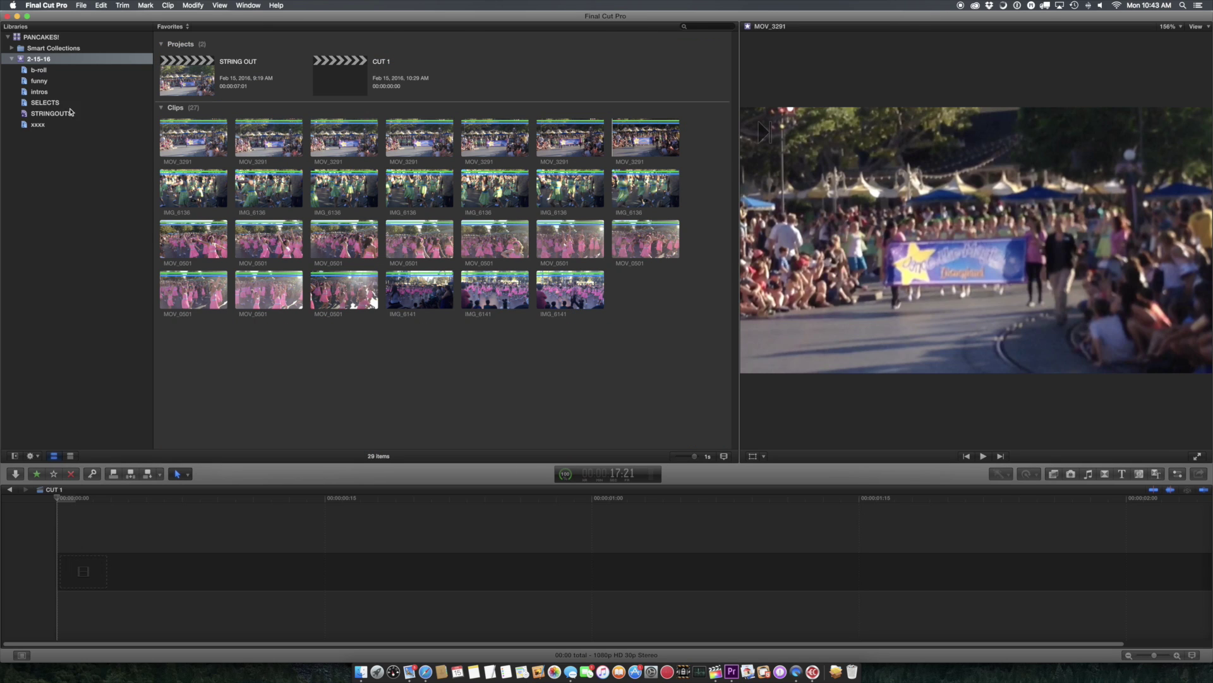
click(42, 91)
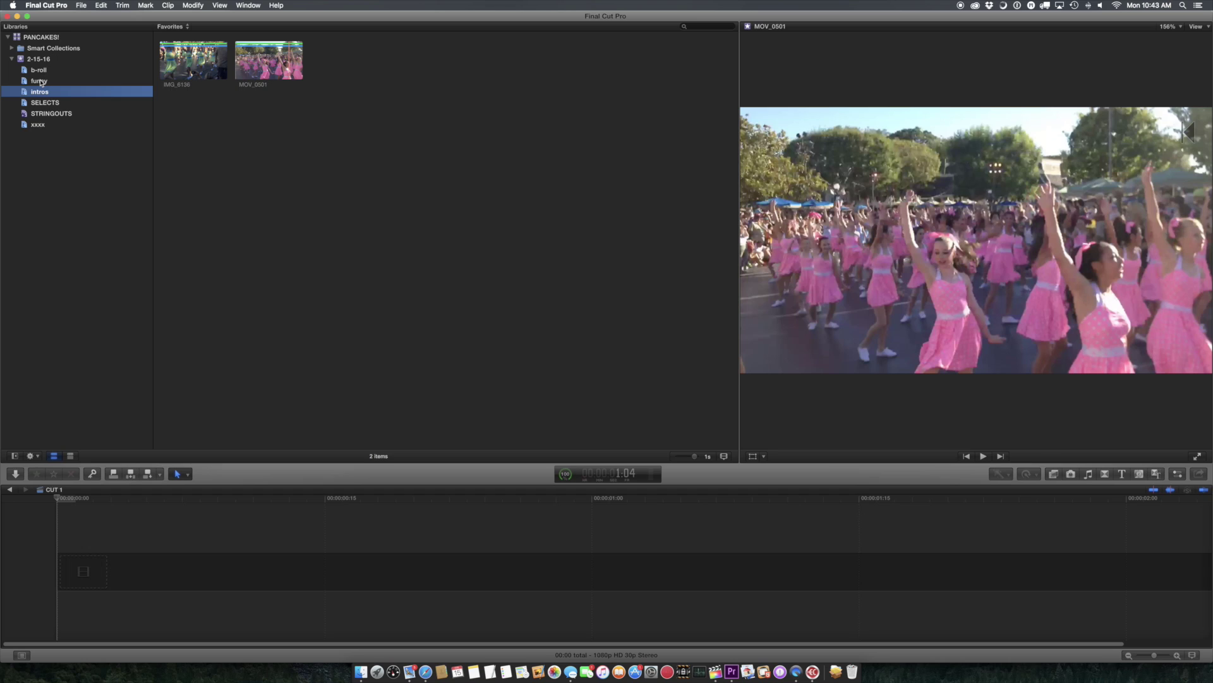
- Show all clips again and browse the funny and b-roll keyword collections
click(172, 26)
click(173, 25)
click(43, 82)
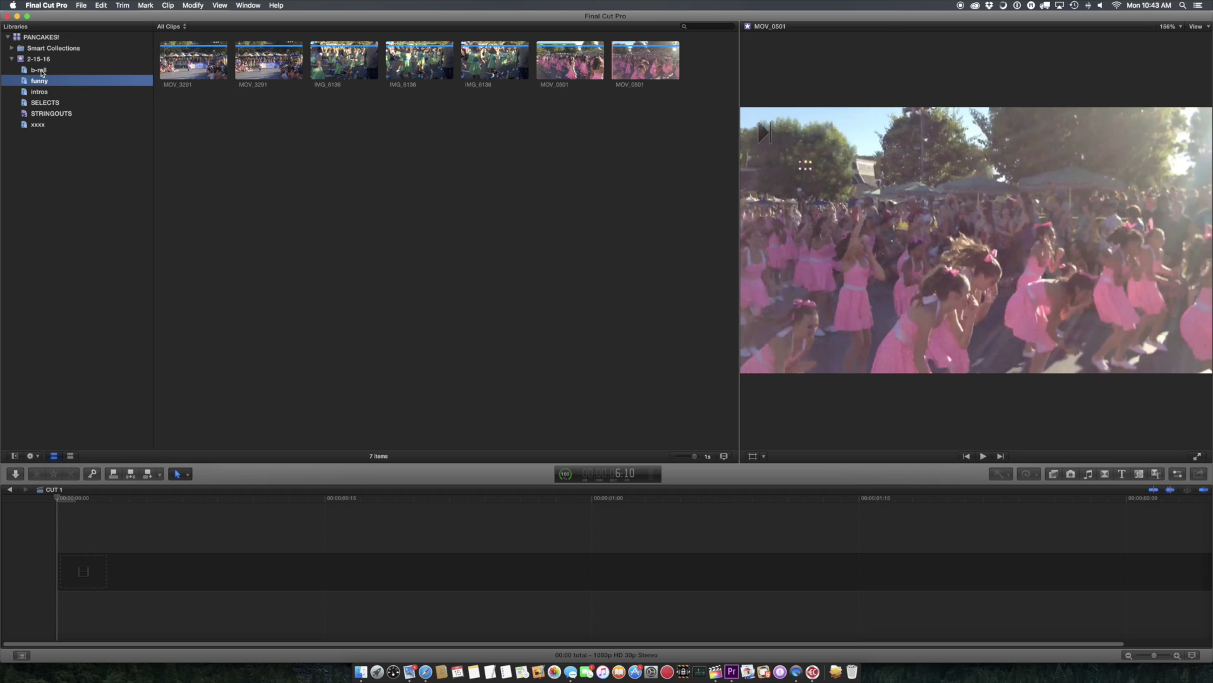
click(42, 73)
click(203, 55)
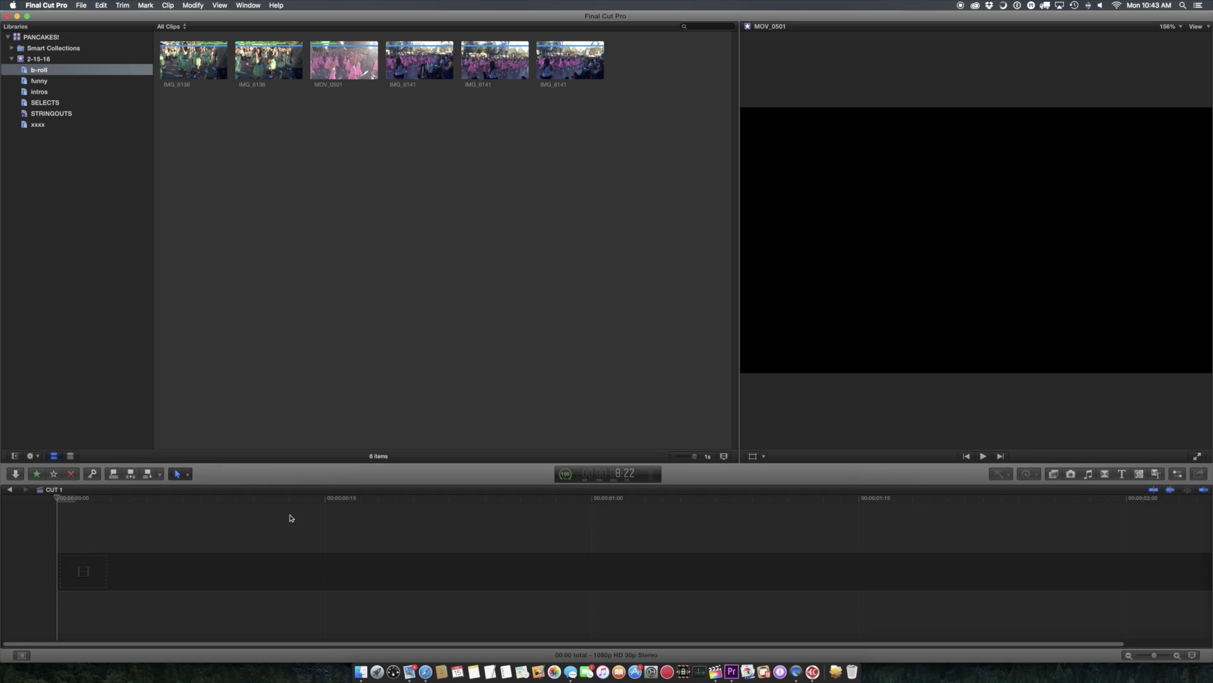
click(290, 515)
- From funny, append IMG_6136, MOV_3291 and a short MOV_3291 range to CUT 1
click(38, 81)
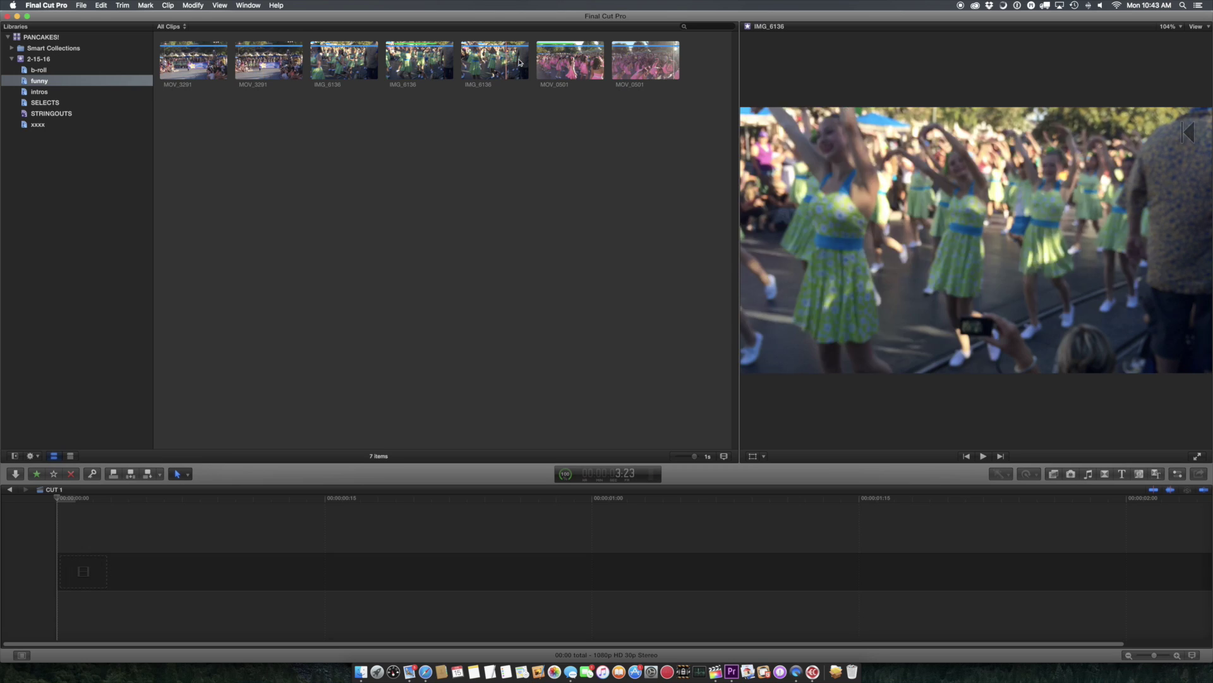
click(408, 66)
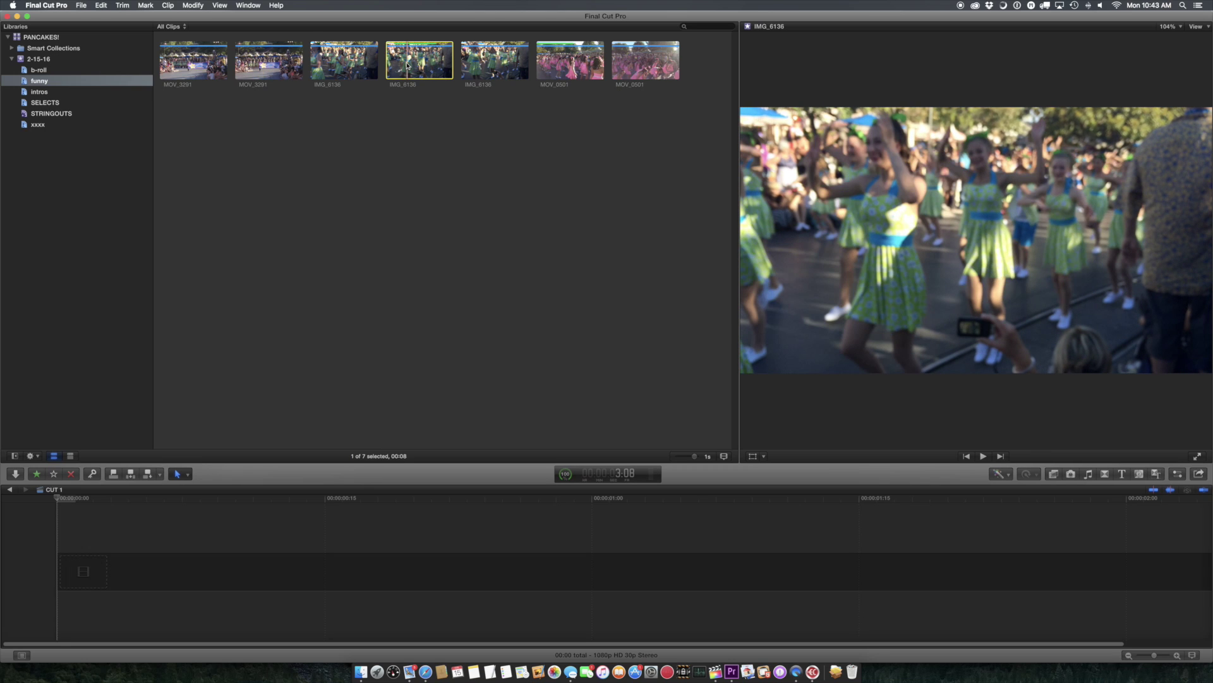
key(e)
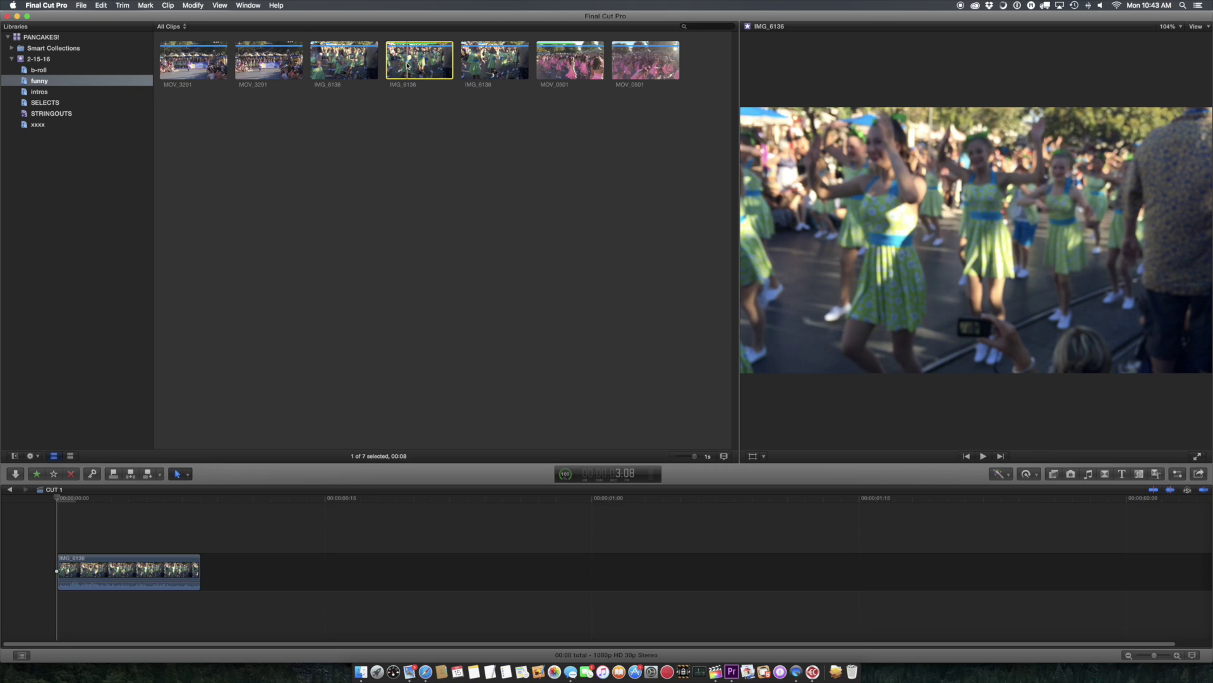
click(265, 76)
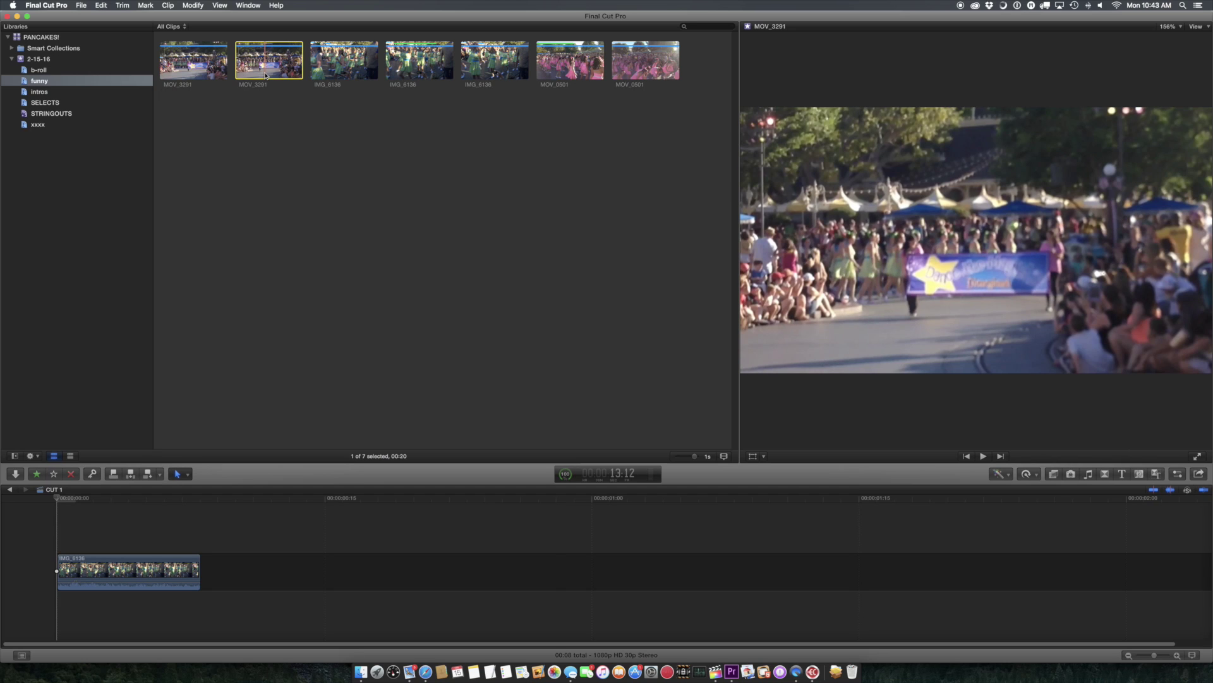
key(e)
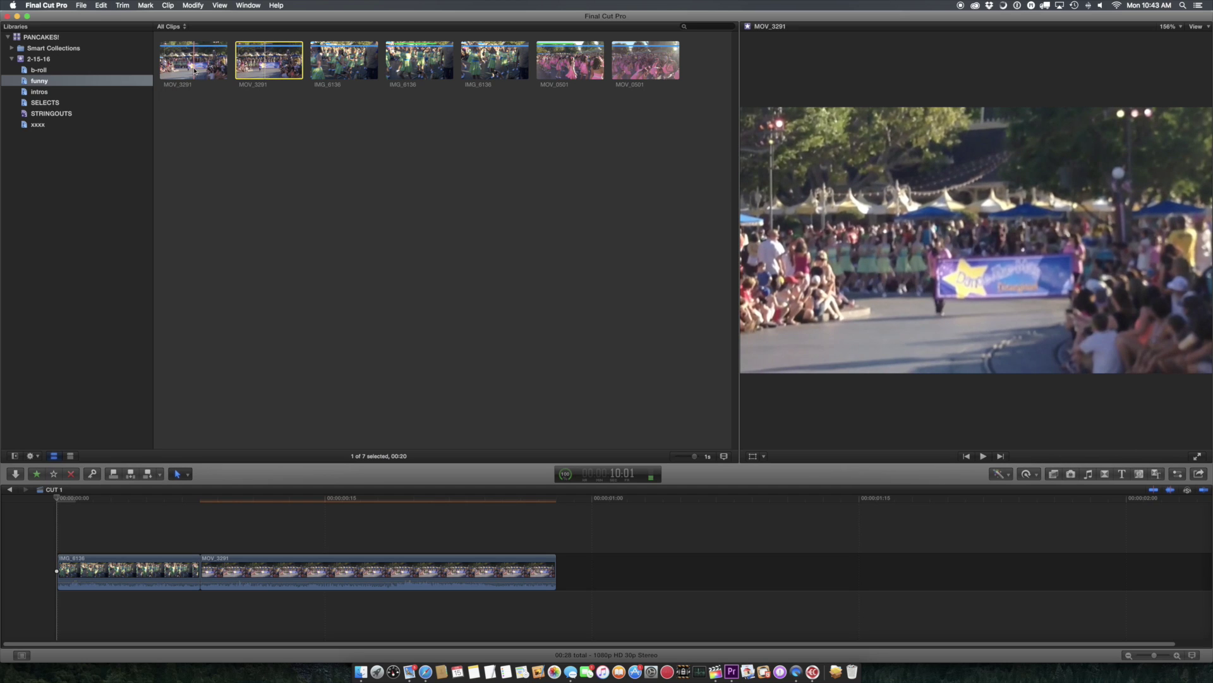
drag(194, 71, 209, 71)
key(e)
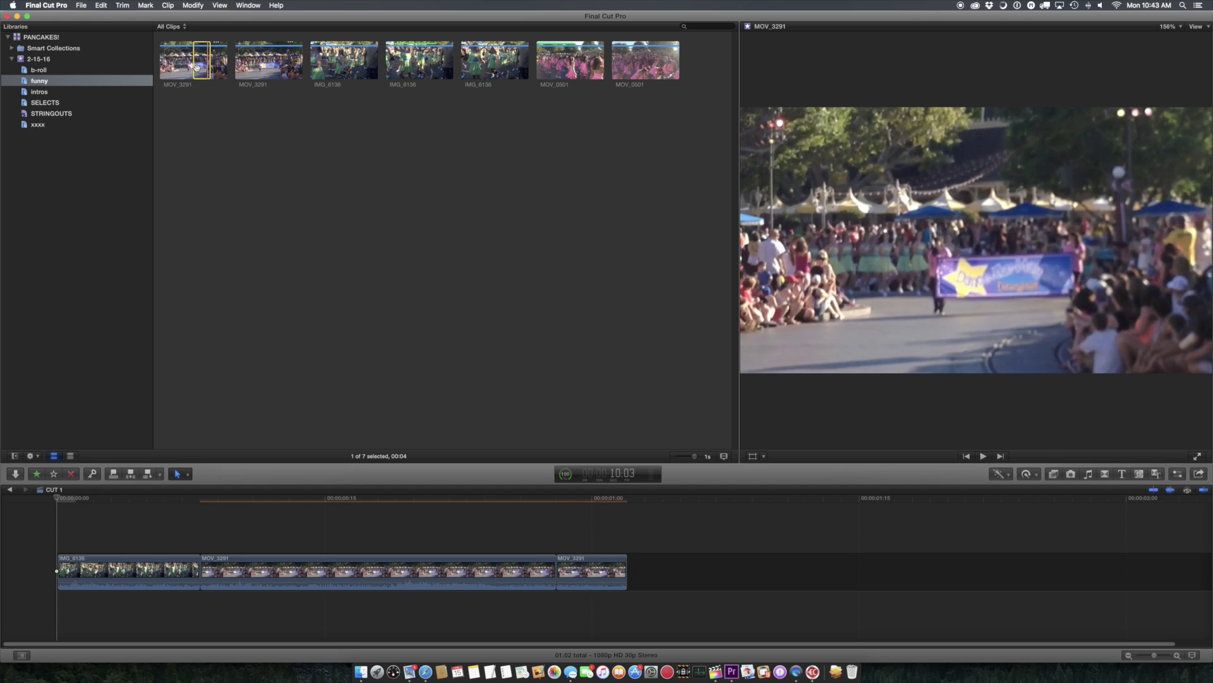
- From SELECTS, append a two-second IMG_6136 range, all of IMG_6141, and MOV_0501
click(45, 103)
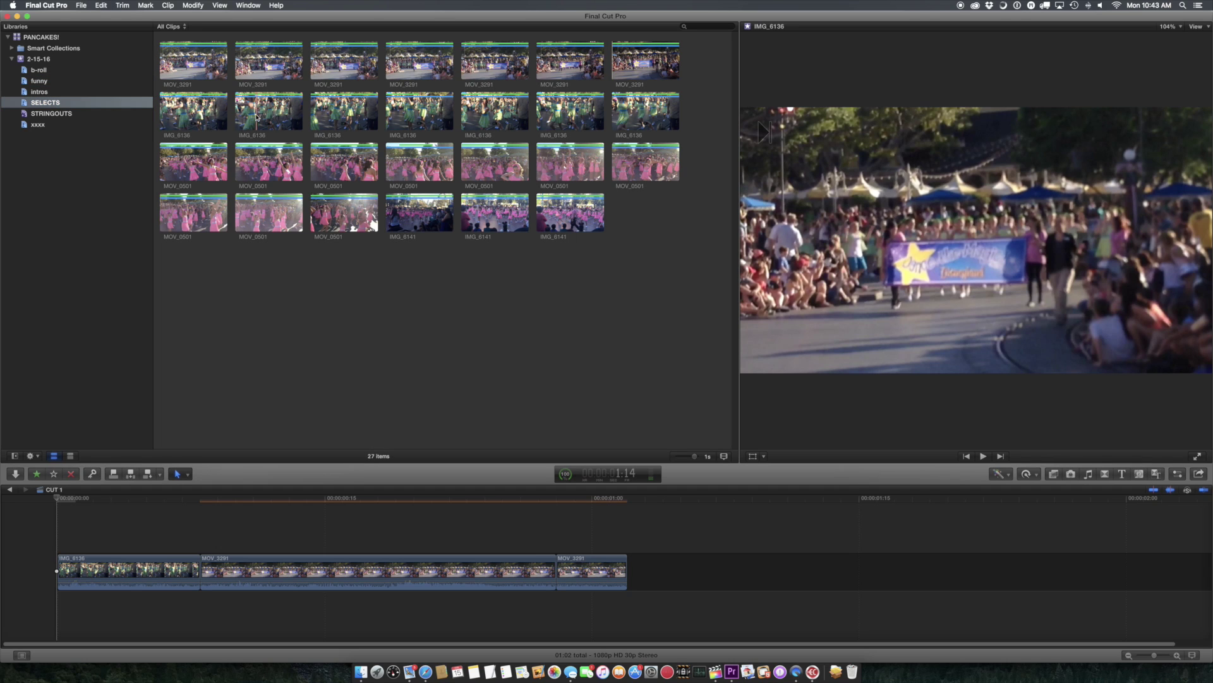
drag(252, 118, 281, 118)
key(e)
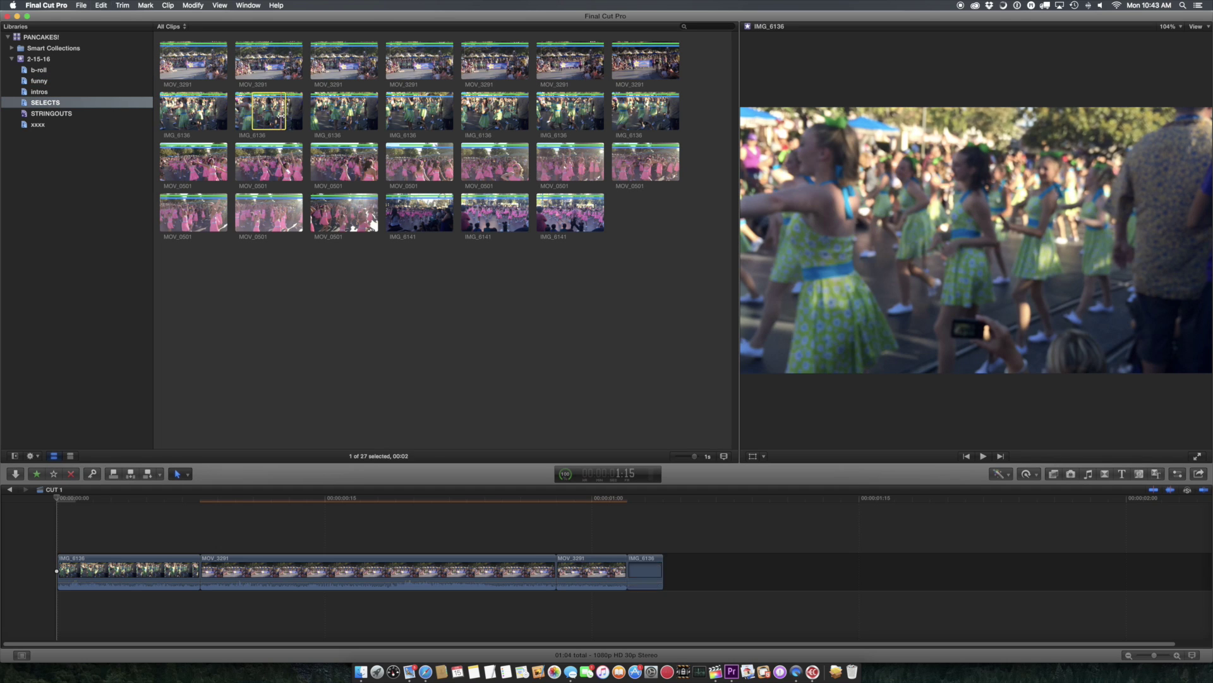
click(418, 209)
key(e)
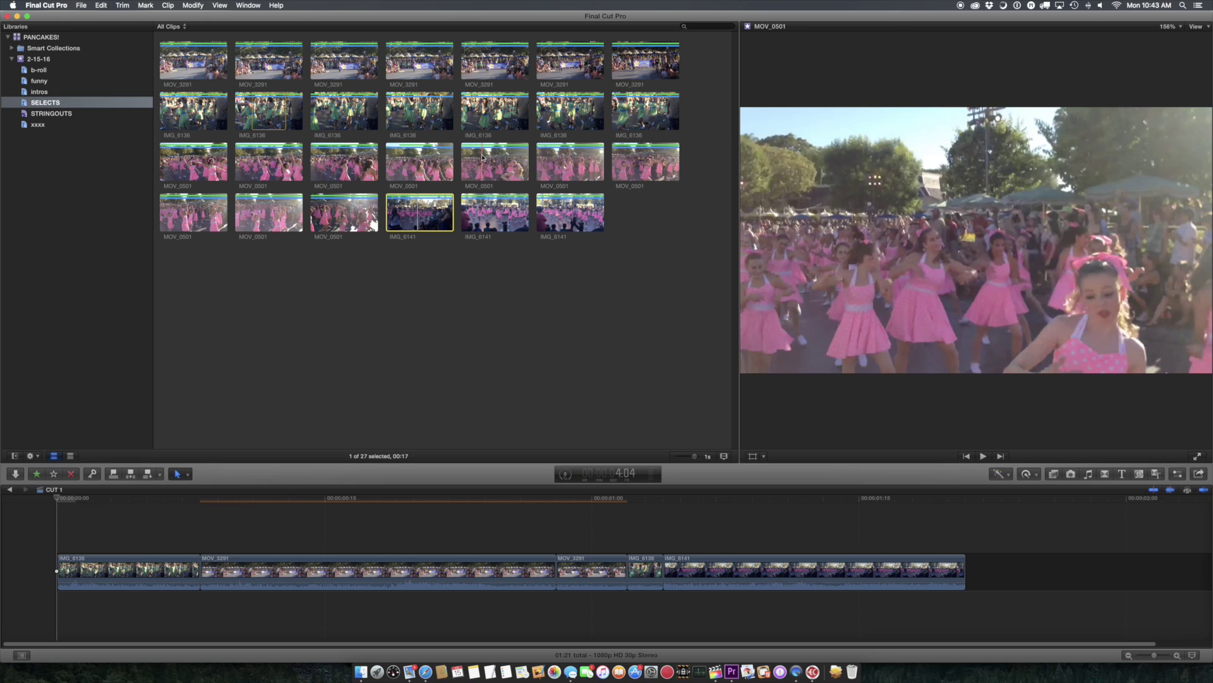
click(495, 161)
key(e)
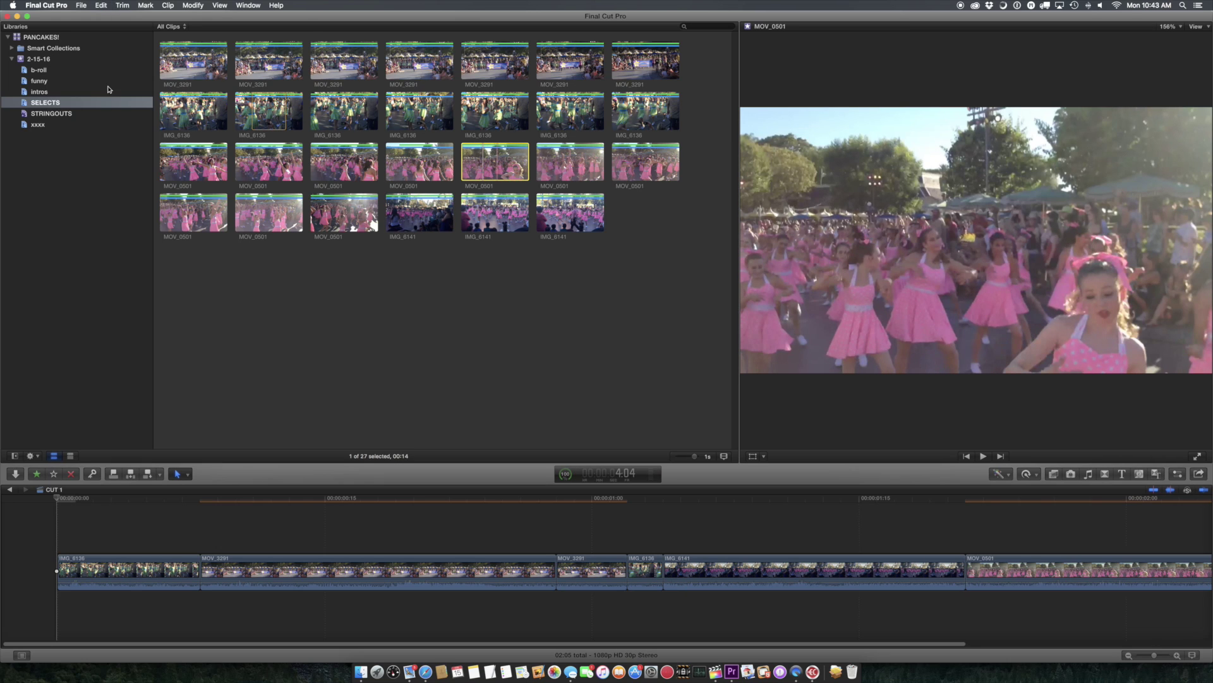
click(35, 59)
- Mark a range on IMG_6141 and set the browser to show one thumbnail per clip
scroll(360, 152, down, 1)
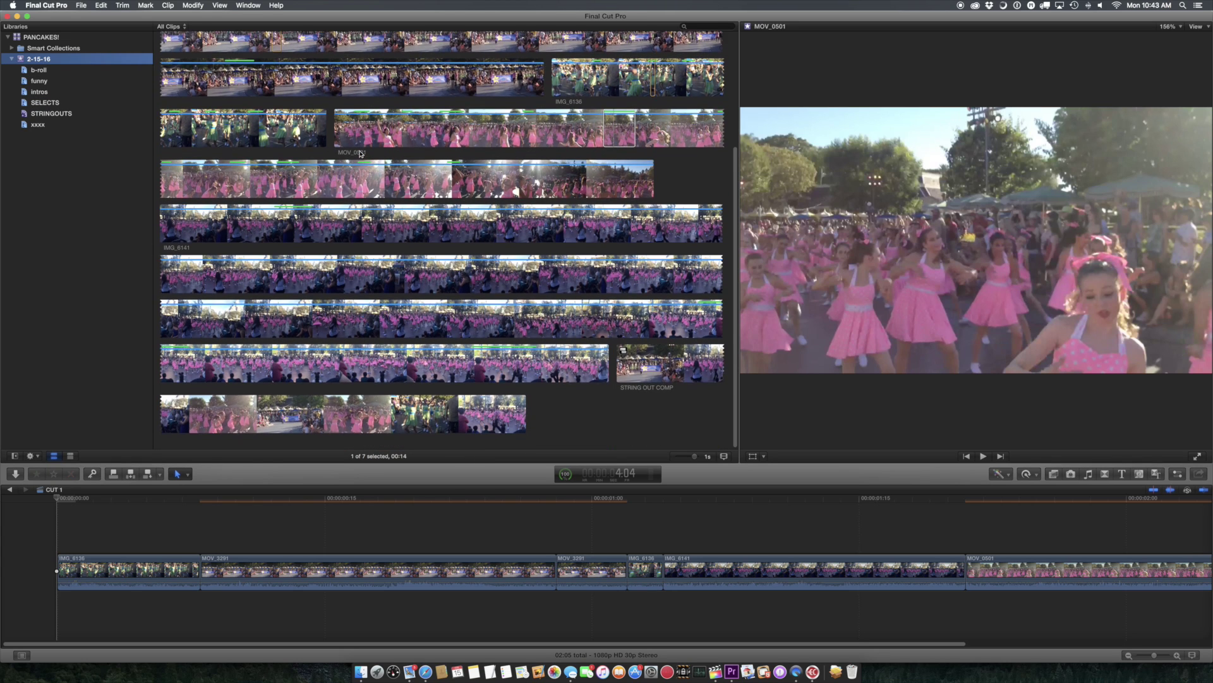
scroll(361, 153, up, 1)
click(400, 284)
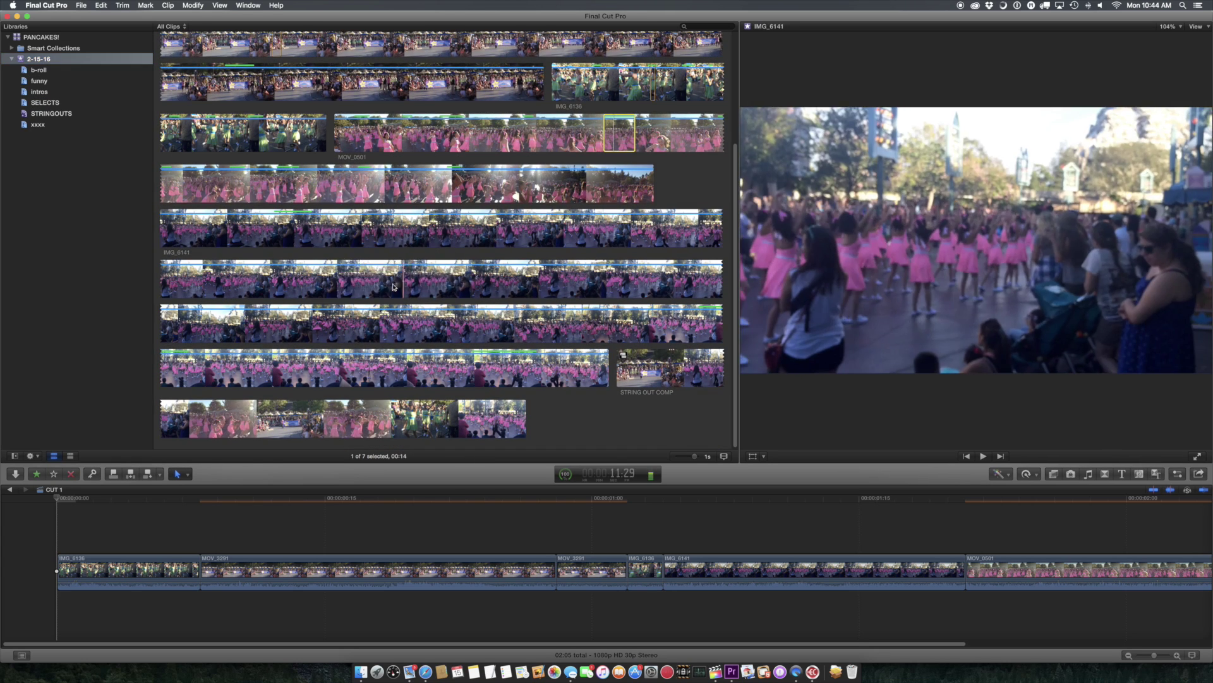
drag(317, 287, 400, 290)
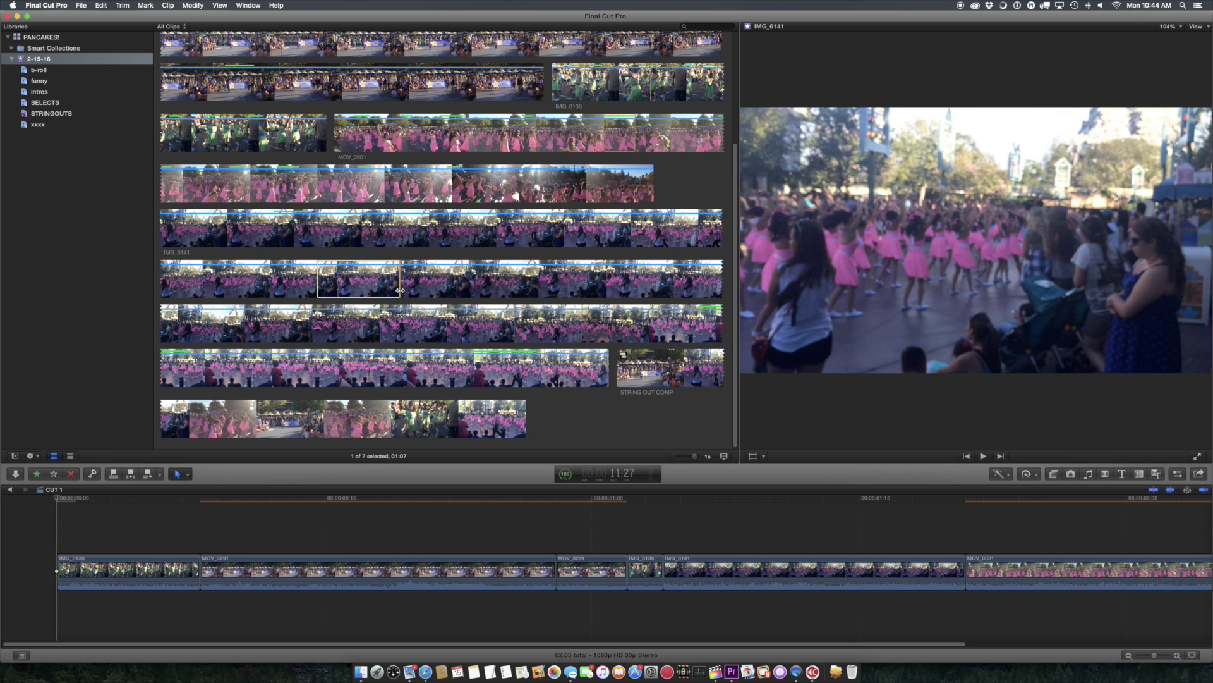
key(shift+z)
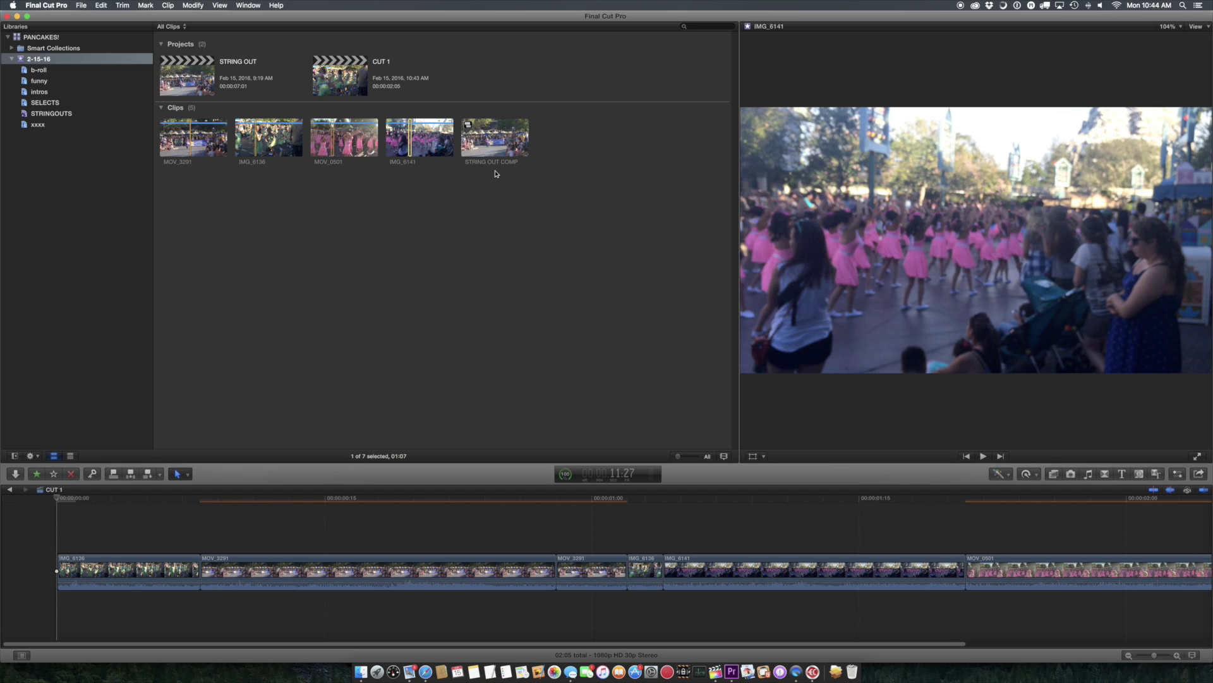
click(658, 524)
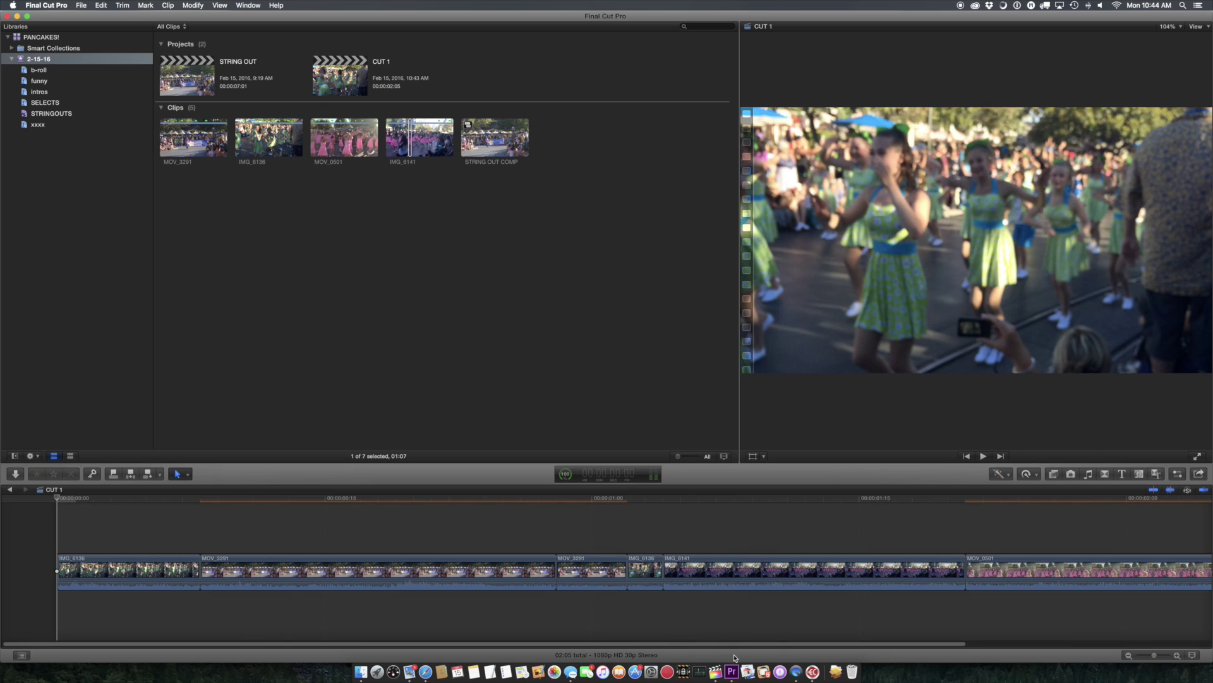
- Switch back to Premiere Pro and move the bin up from xxxx to the PANCAKES! XtoCC root
click(732, 671)
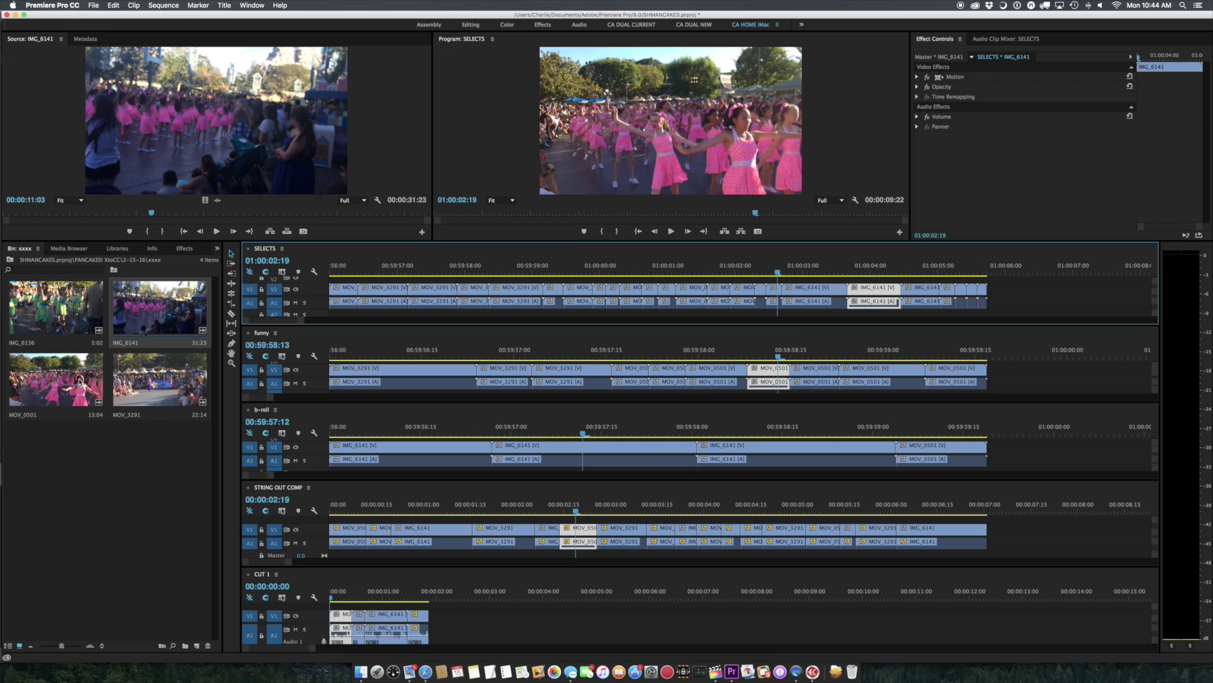
click(10, 260)
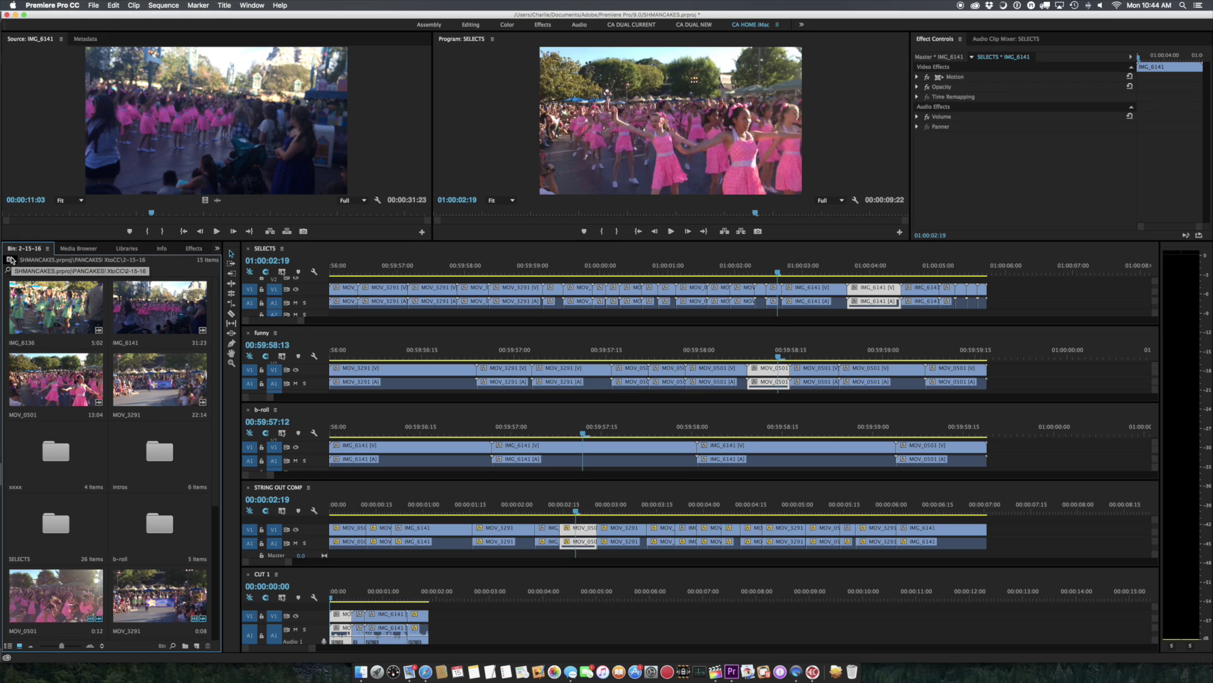
click(11, 260)
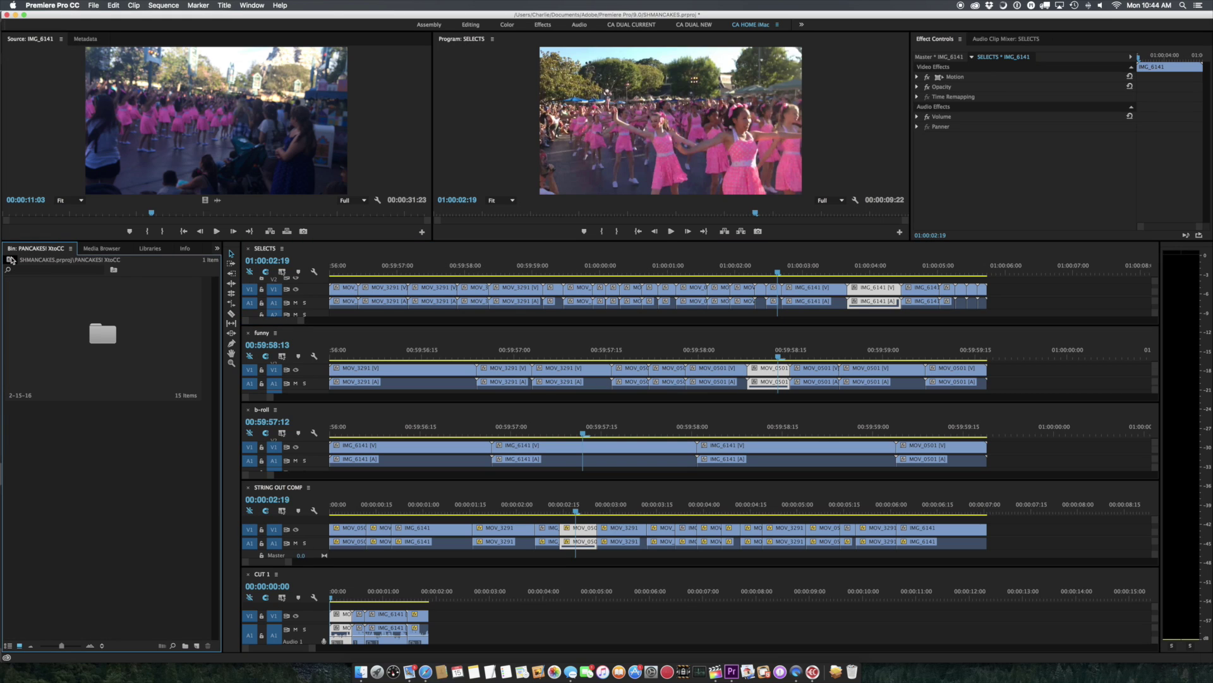